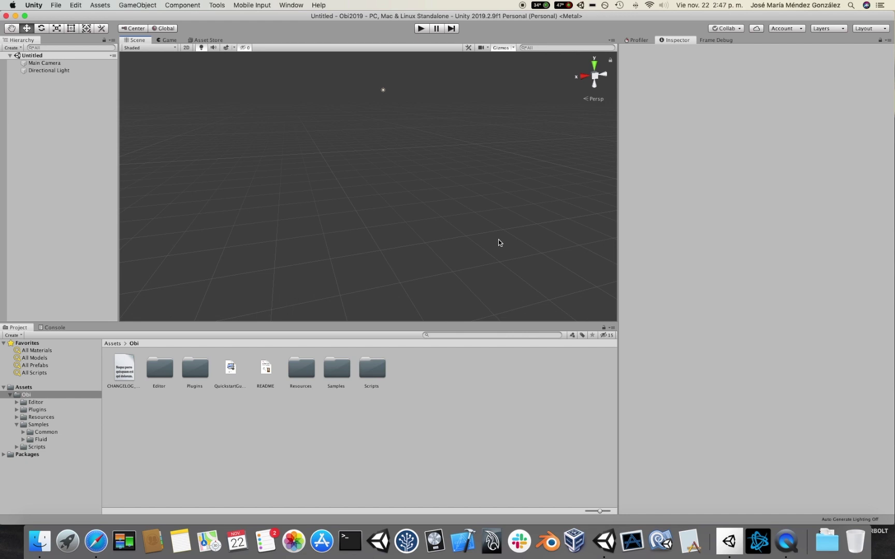
# Create an Obi fluid blueprint named Water in the Assets folder and generate it.
pyautogui.click(109, 423)
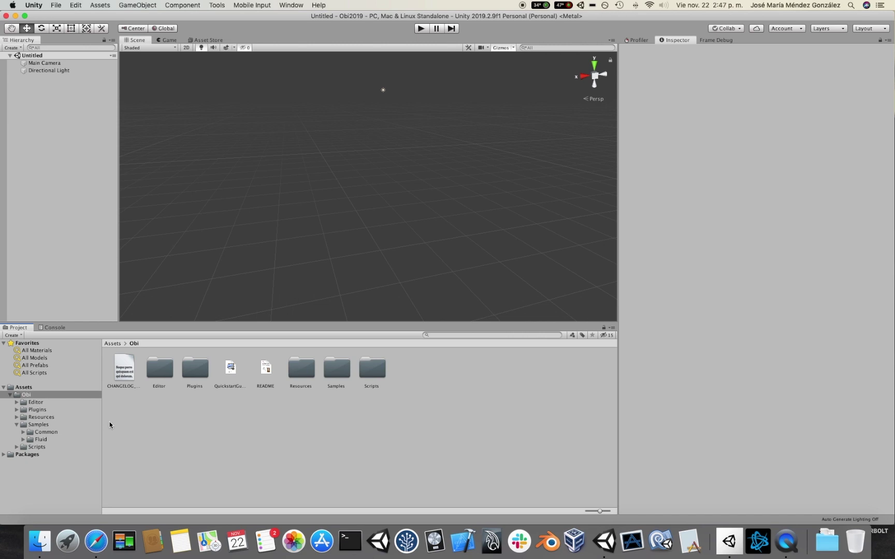
pyautogui.click(44, 387)
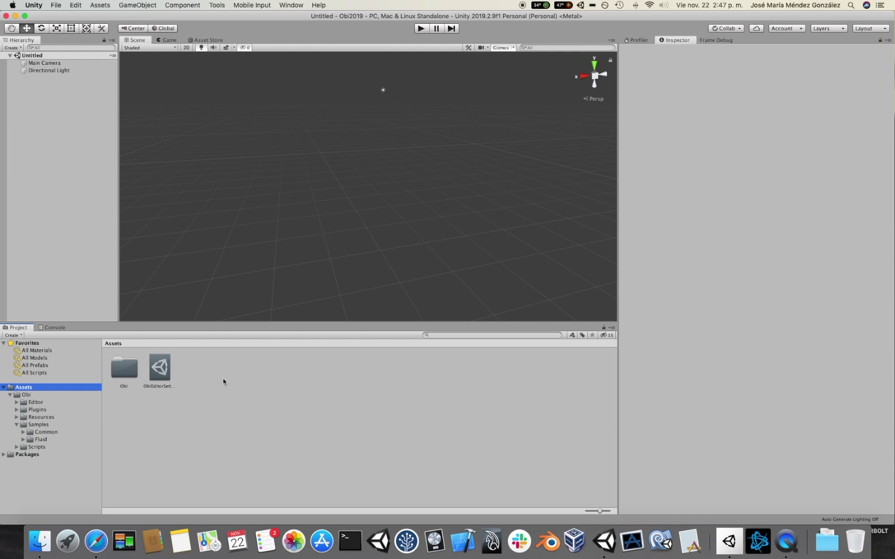
pyautogui.rightClick(223, 382)
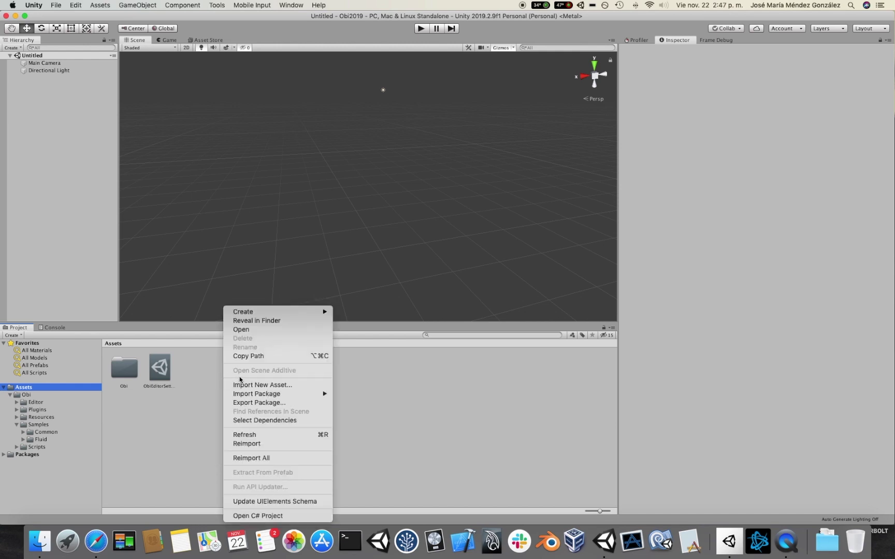
pyautogui.moveTo(293, 313)
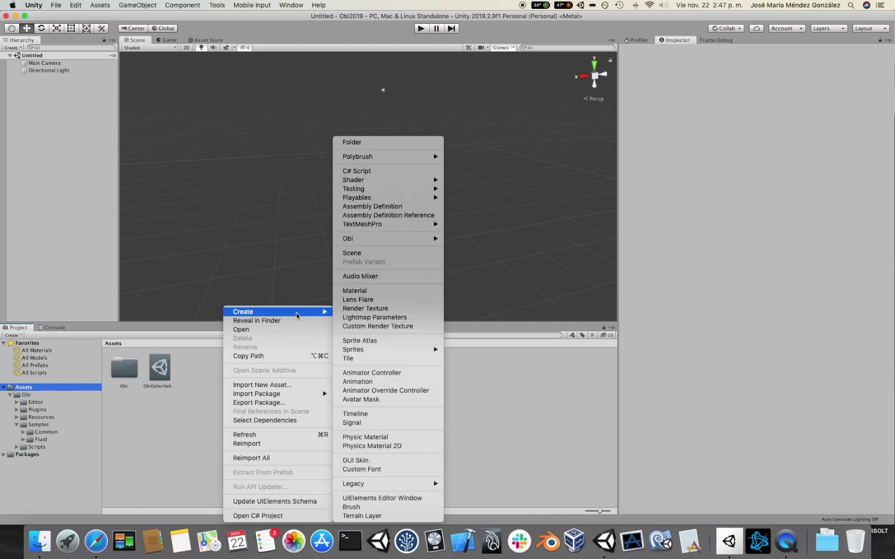
pyautogui.moveTo(419, 238)
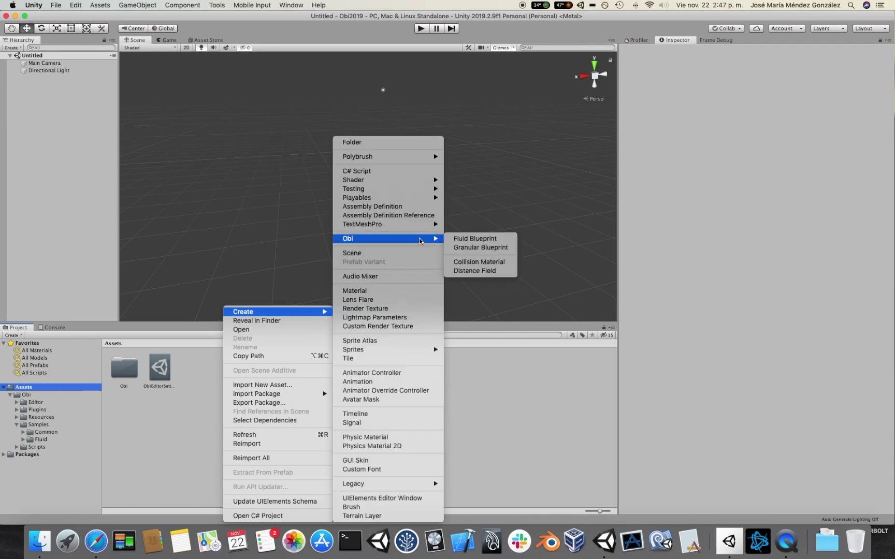
pyautogui.click(485, 239)
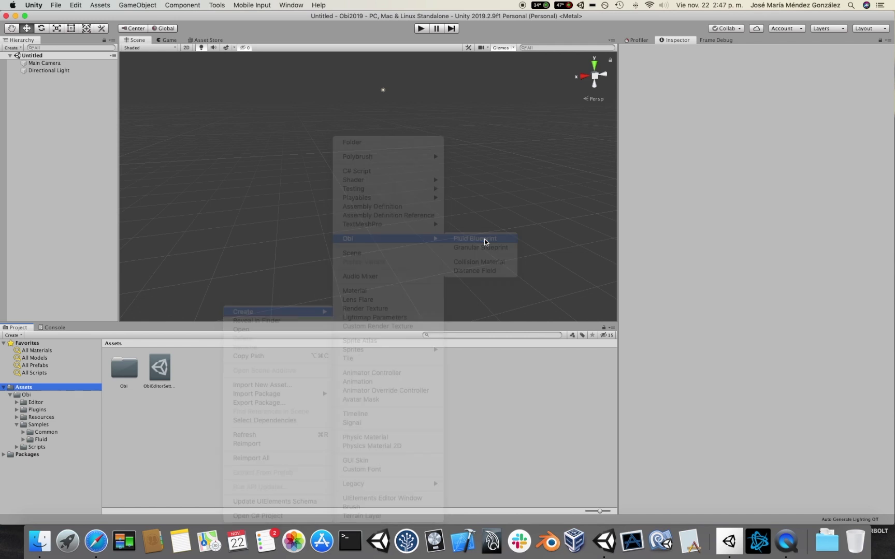
pyautogui.write('Water')
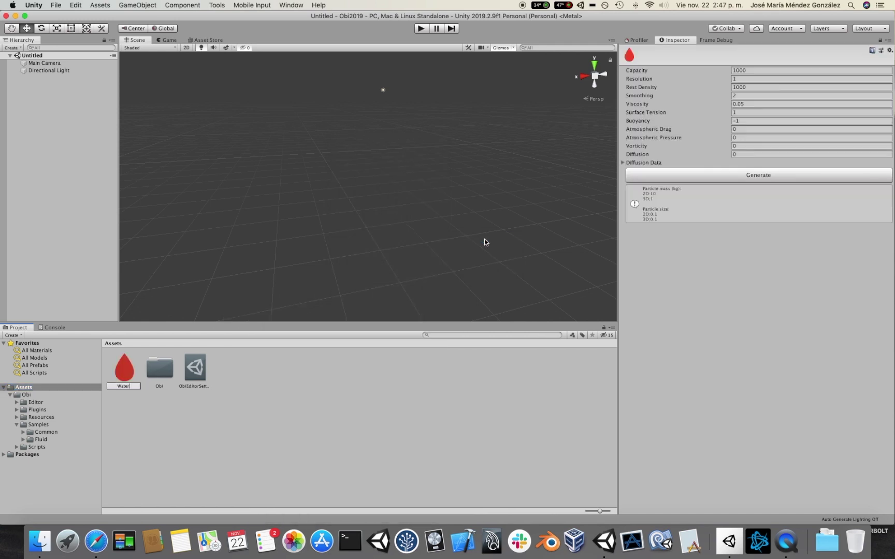
pyautogui.press('Return')
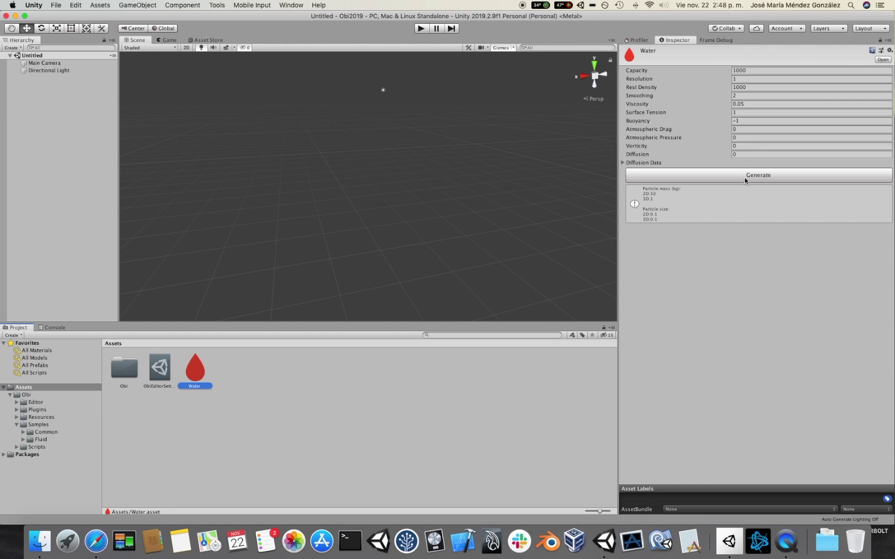
pyautogui.click(776, 179)
# Add an Obi Emitter 3D object to the scene.
pyautogui.click(137, 5)
pyautogui.moveTo(146, 39)
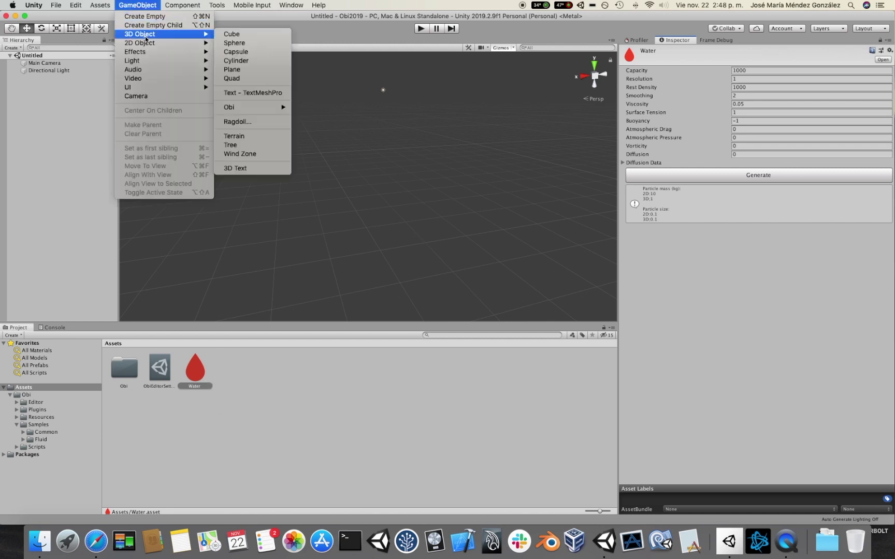
pyautogui.moveTo(267, 108)
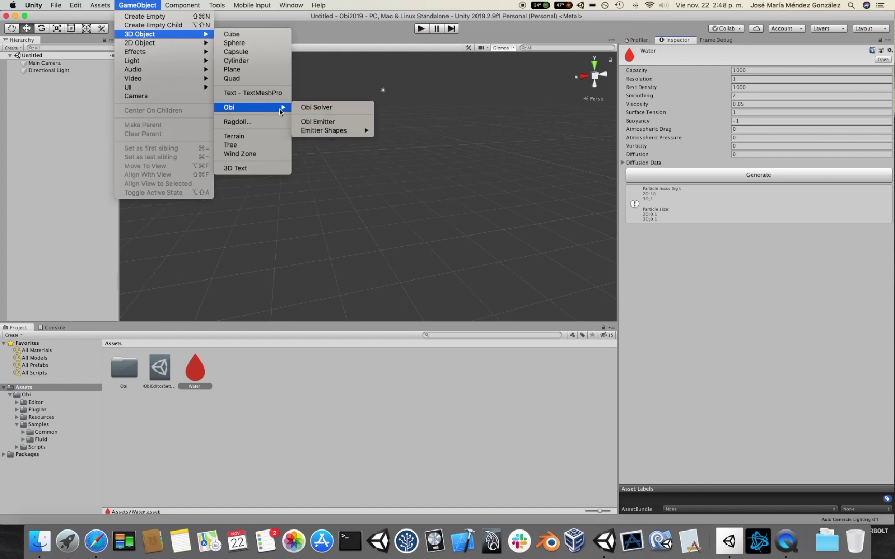
pyautogui.click(336, 125)
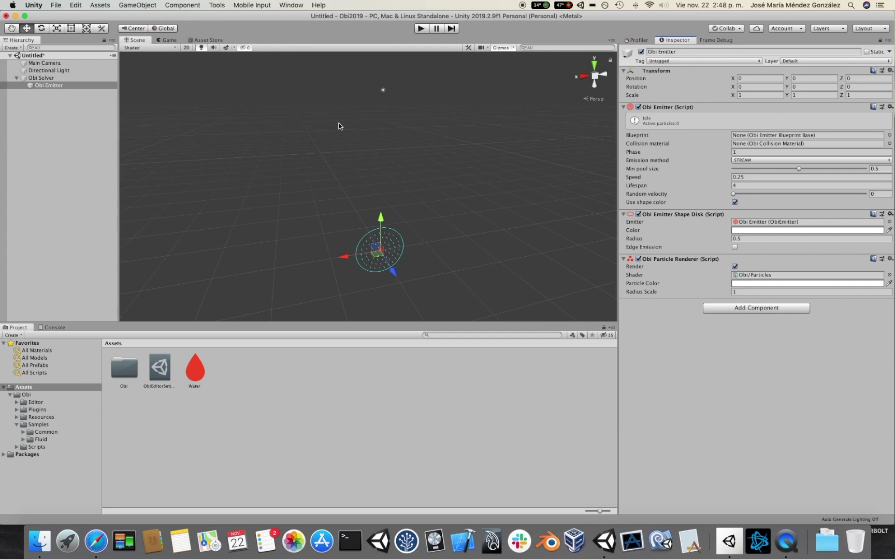
# Assign the Water asset as the blueprint of the Obi Emitter.
pyautogui.keyDown('alt'); pyautogui.moveTo(373, 174); pyautogui.dragTo(463, 125); pyautogui.keyUp('alt')
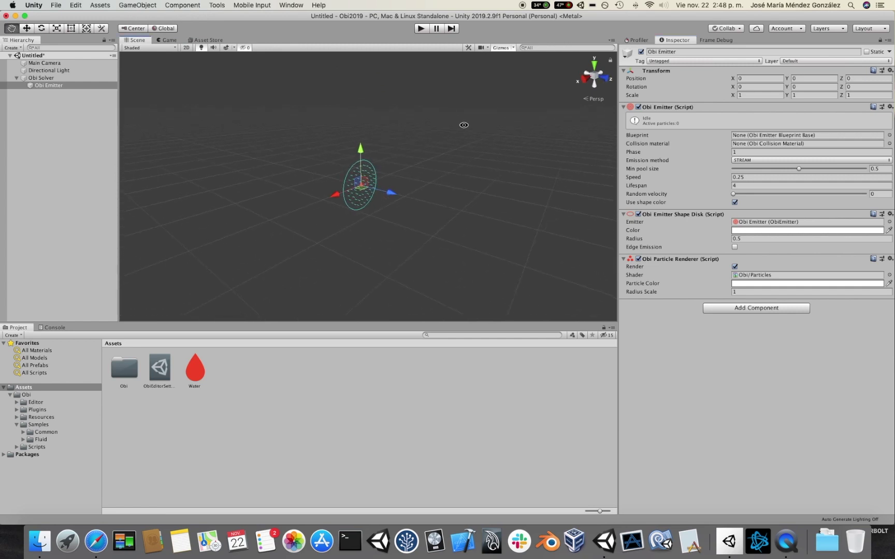
pyautogui.click(45, 78)
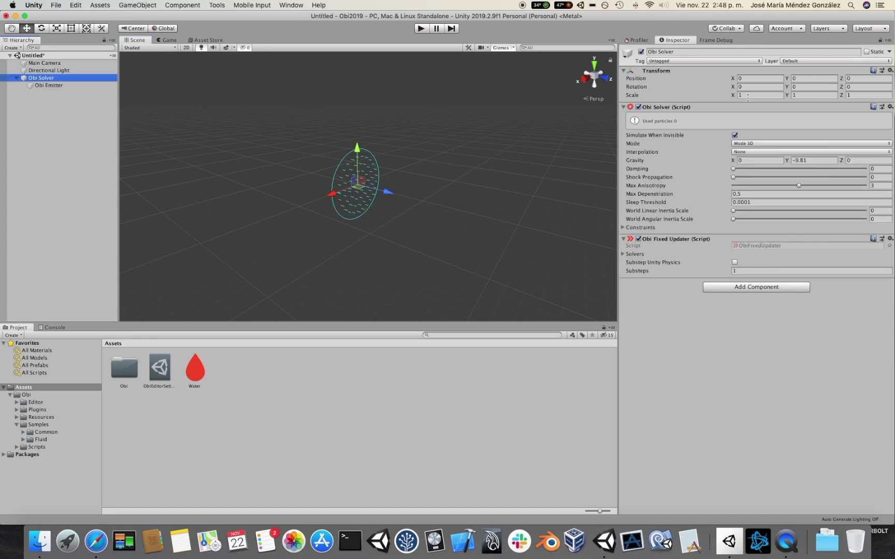
pyautogui.click(52, 86)
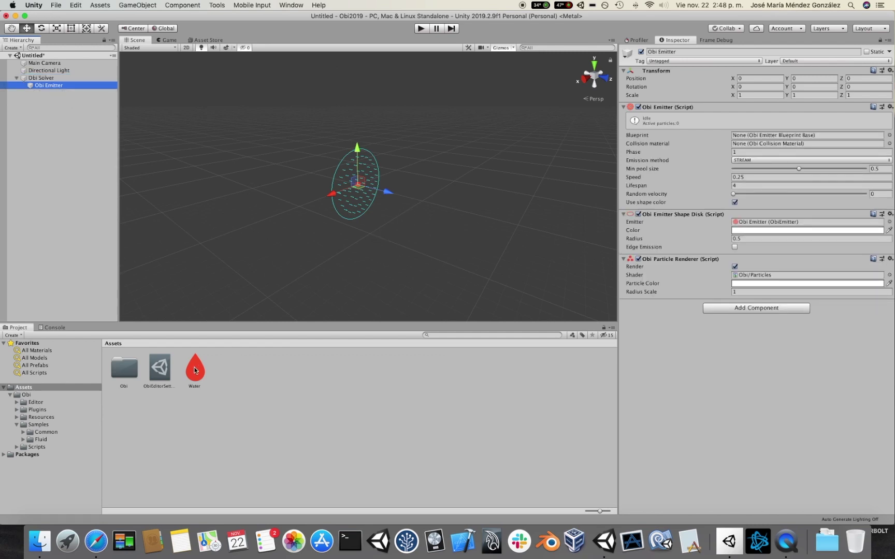
pyautogui.moveTo(195, 369); pyautogui.dragTo(757, 139)
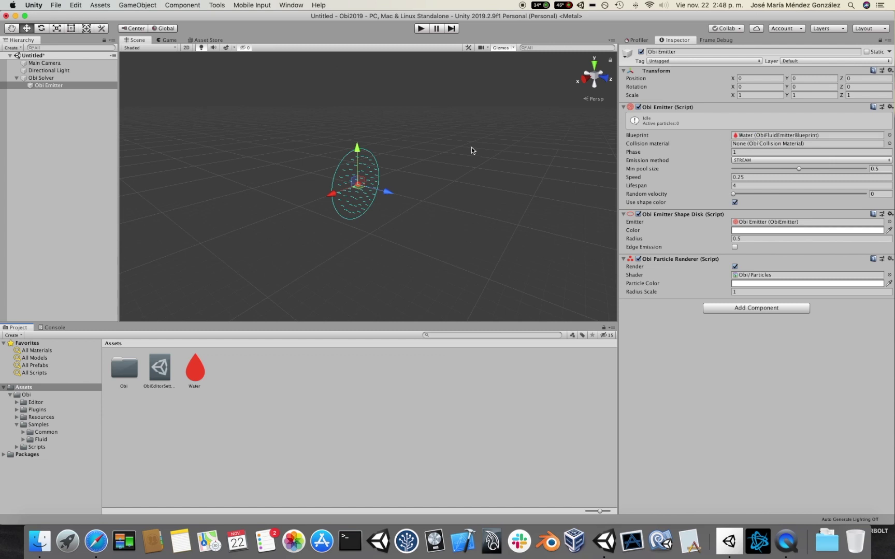
# Rotate the Obi Emitter about 84° around X to face downward and raise it to about 1.2 on Y.
pyautogui.click(42, 28)
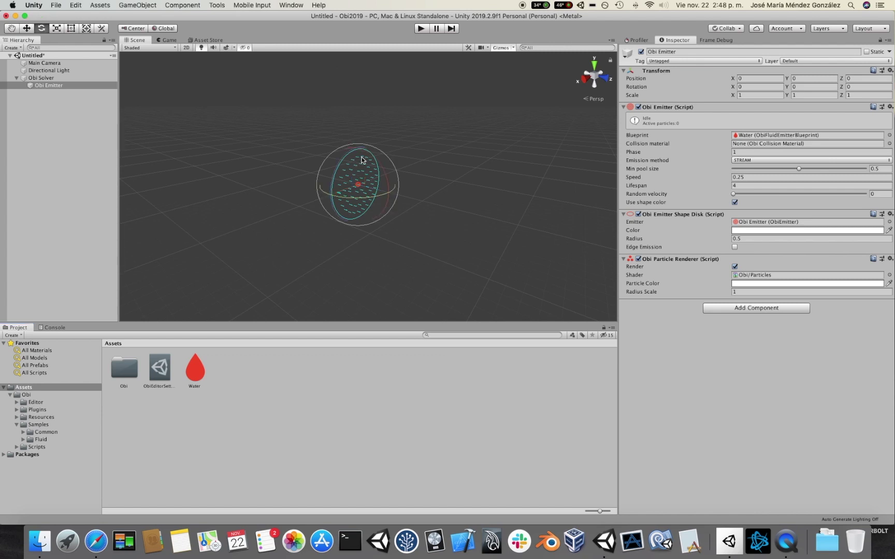
pyautogui.moveTo(374, 161); pyautogui.dragTo(406, 267)
pyautogui.click(29, 29)
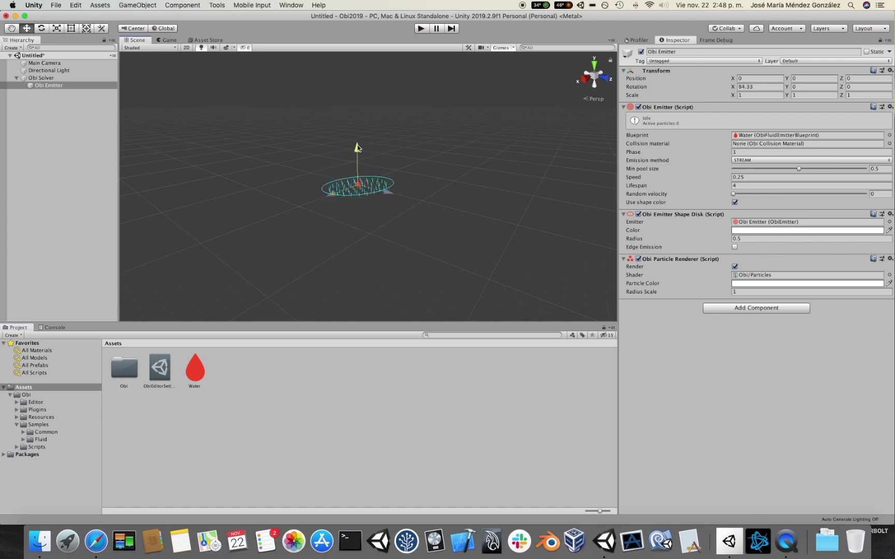
pyautogui.moveTo(356, 150); pyautogui.dragTo(367, 75)
pyautogui.click(474, 86)
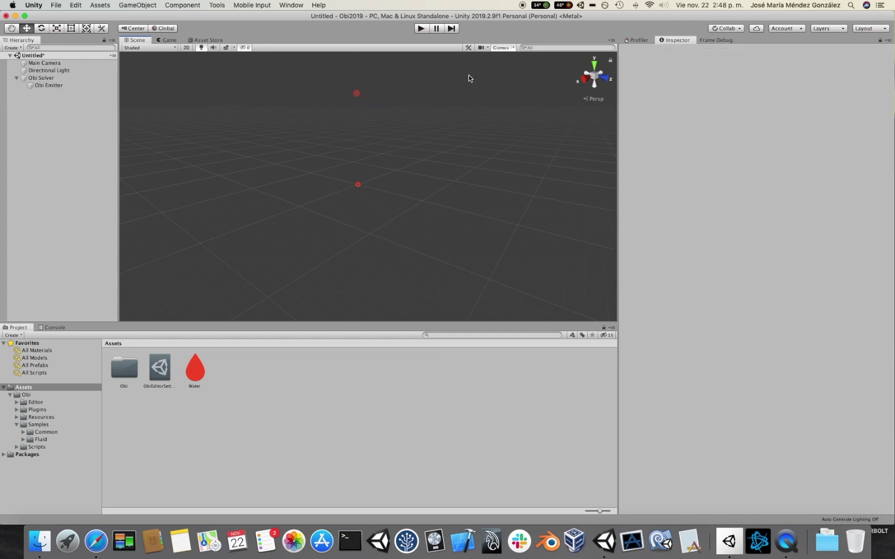
# Play the scene, view the emitted fluid in the Scene view, and stop the simulation.
pyautogui.click(419, 29)
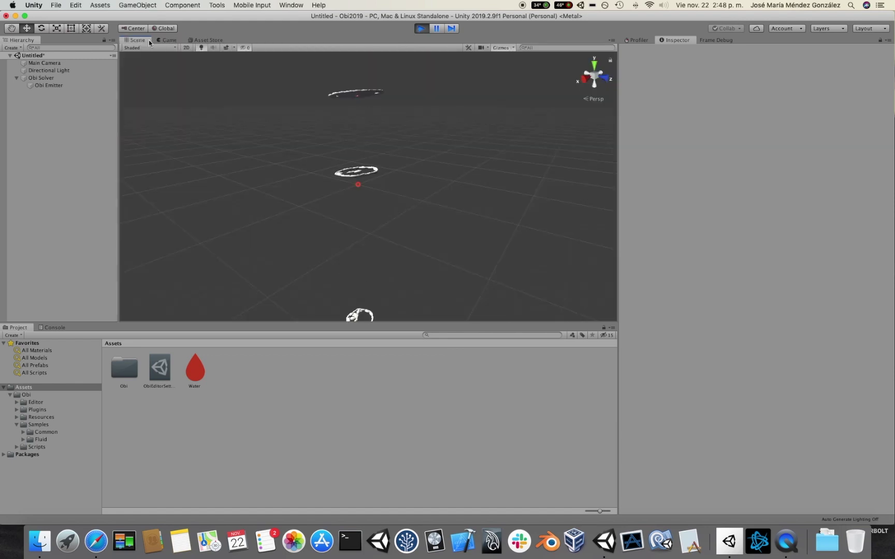
pyautogui.click(139, 40)
pyautogui.keyDown('alt'); pyautogui.moveTo(430, 243); pyautogui.dragTo(422, 29); pyautogui.keyUp('alt')
pyautogui.click(422, 28)
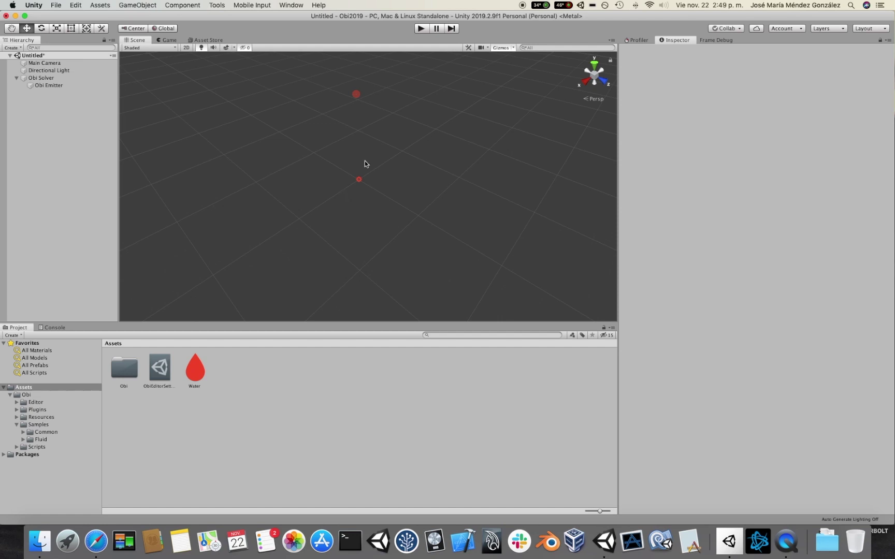
# Add a cube beneath the emitter and scale it into a flat slab of about 3.71 × 0.11 × 3.71.
pyautogui.click(143, 5)
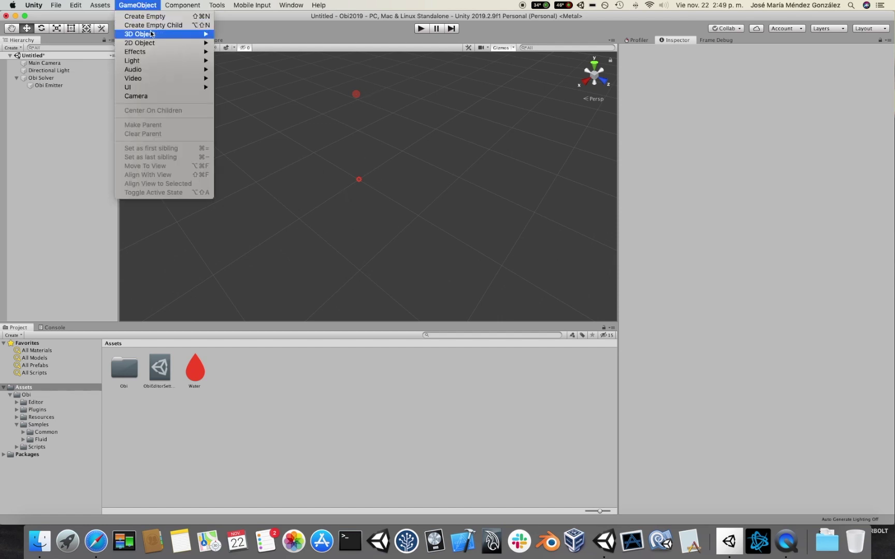
pyautogui.moveTo(153, 34)
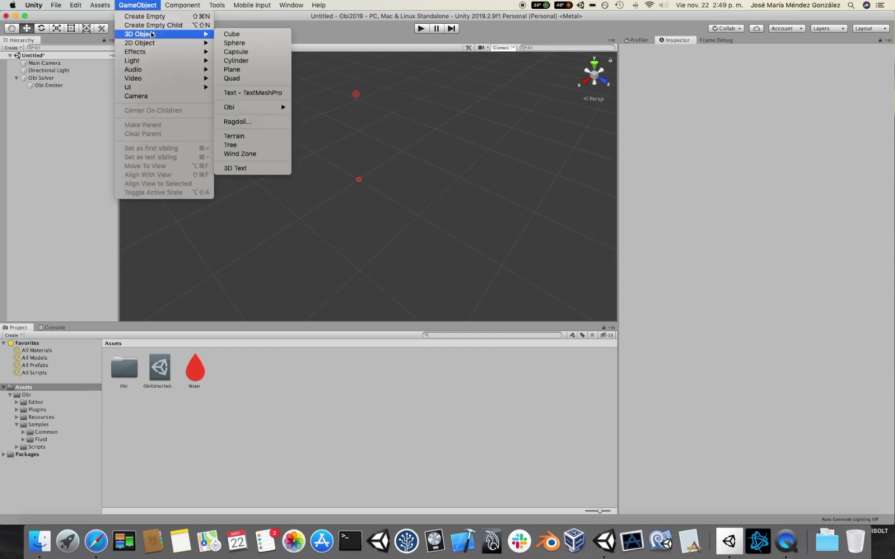
pyautogui.click(241, 35)
pyautogui.click(41, 28)
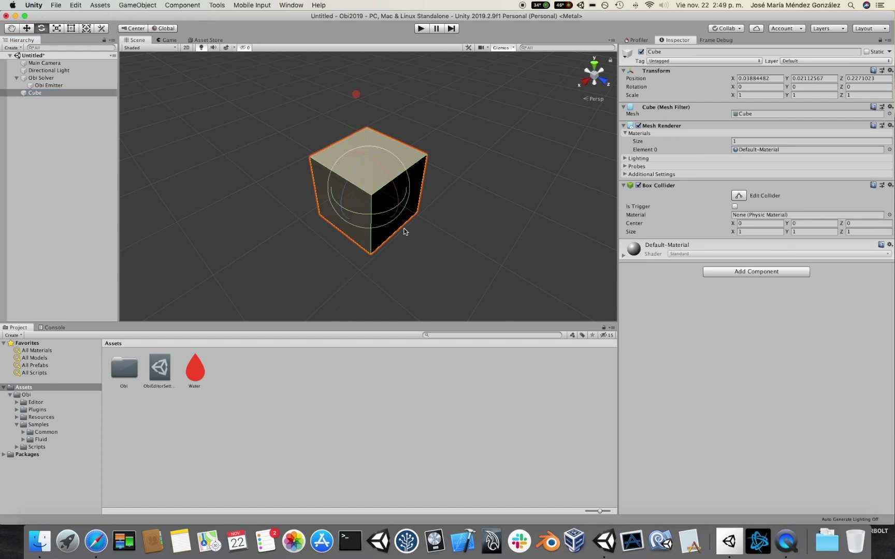
pyautogui.click(57, 28)
pyautogui.moveTo(370, 155); pyautogui.dragTo(490, 178)
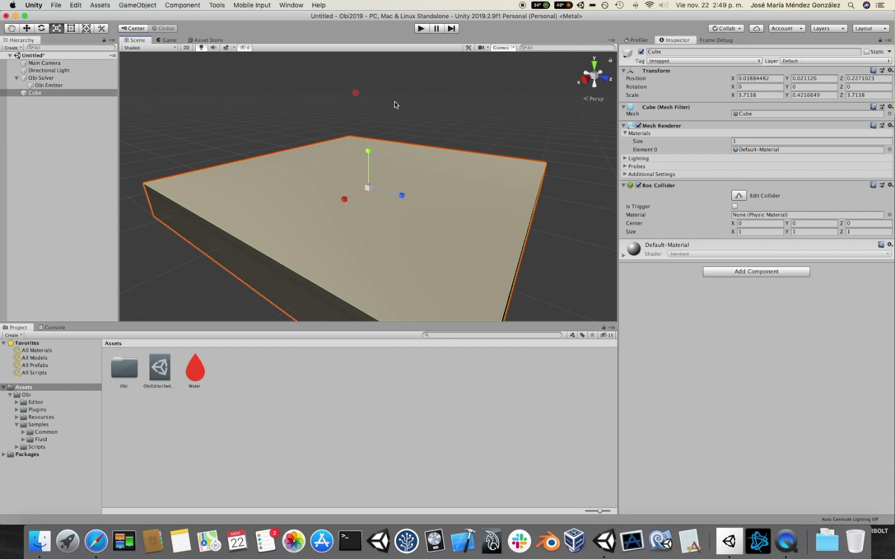
pyautogui.moveTo(370, 155); pyautogui.dragTo(365, 176)
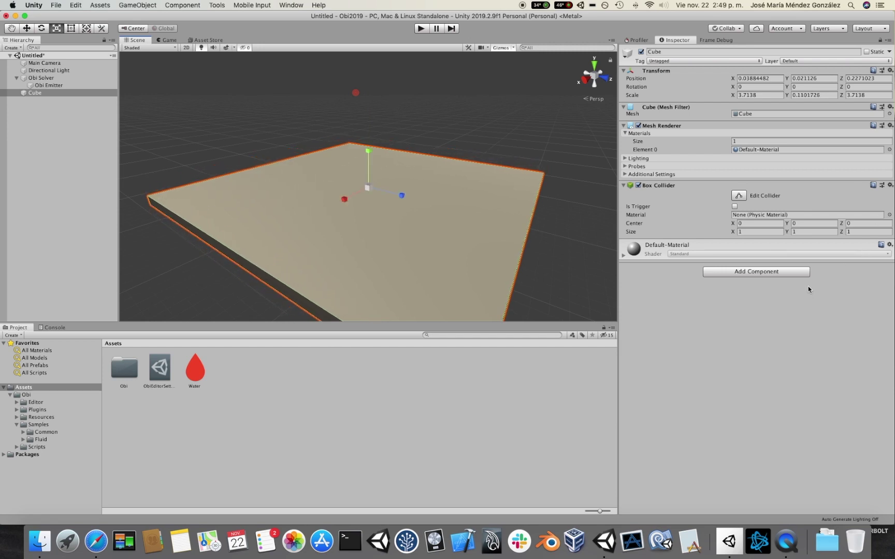
# Add an Obi Collider component to the cube and deselect it.
pyautogui.click(795, 275)
pyautogui.write('obico')
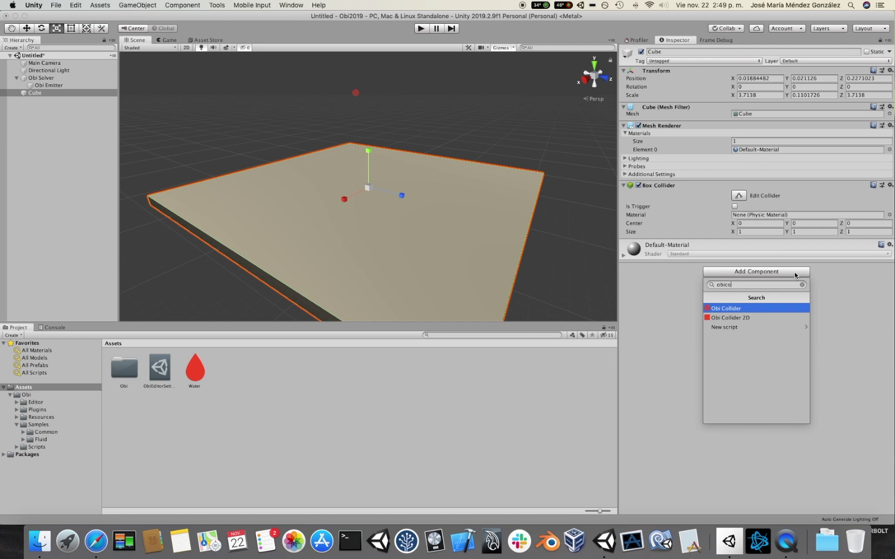
pyautogui.press('Return')
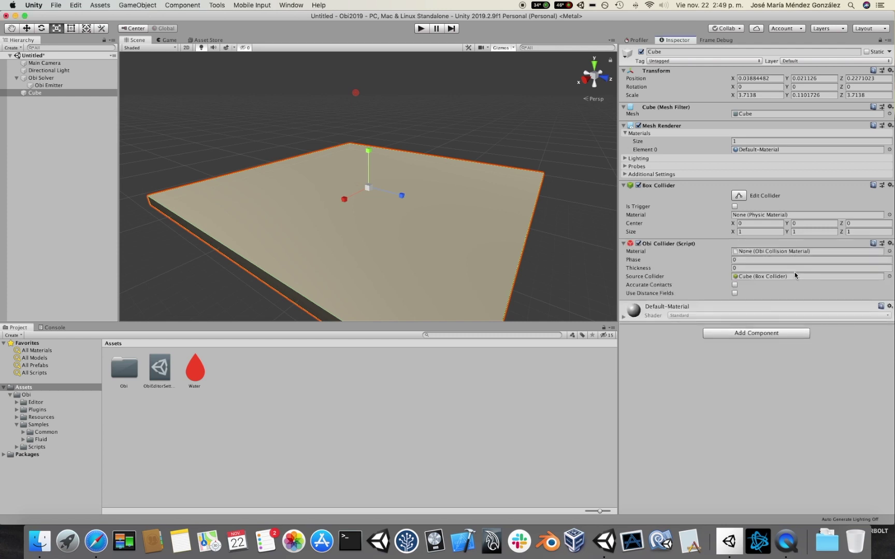
pyautogui.click(545, 109)
# Play the scene and view the fluid's collision with the slab in the Scene view.
pyautogui.click(420, 29)
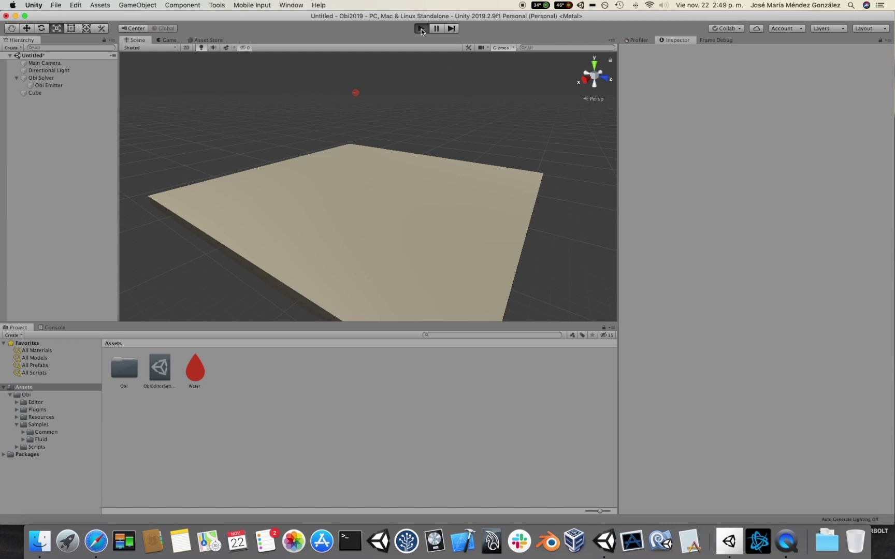
pyautogui.click(135, 40)
pyautogui.keyDown('alt'); pyautogui.moveTo(505, 136); pyautogui.dragTo(461, 202); pyautogui.keyUp('alt')
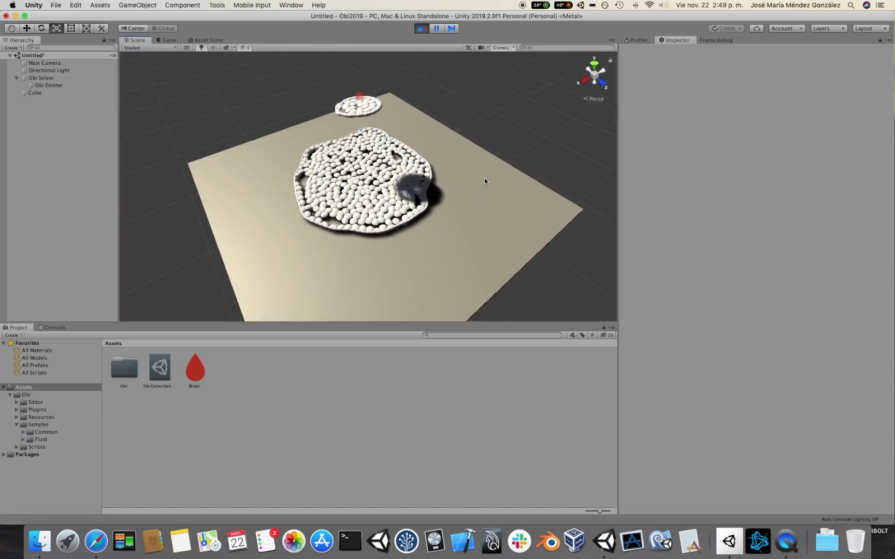
pyautogui.keyDown('alt'); pyautogui.moveTo(488, 168); pyautogui.dragTo(471, 180); pyautogui.keyUp('alt')
# Tilt the cube about -20° around Z during play to check how the fluid flows off, and stop the simulation.
pyautogui.click(471, 180)
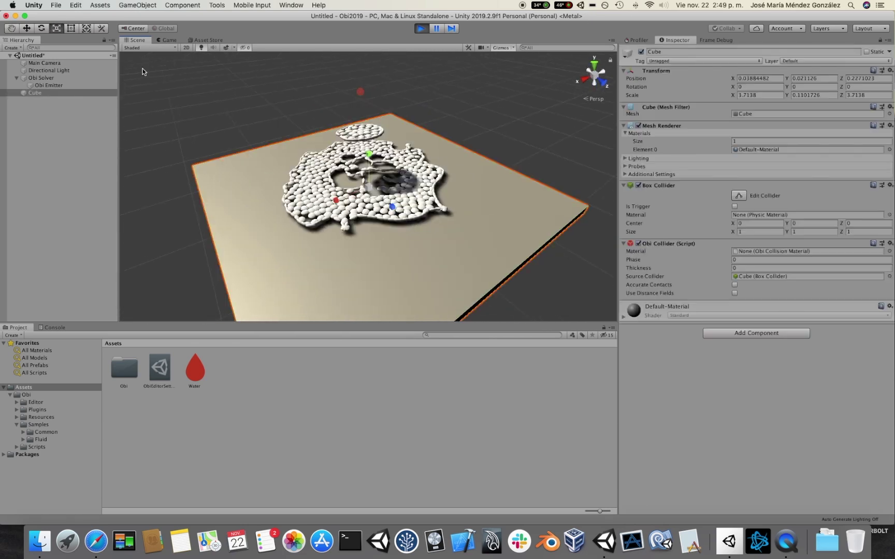
pyautogui.click(41, 28)
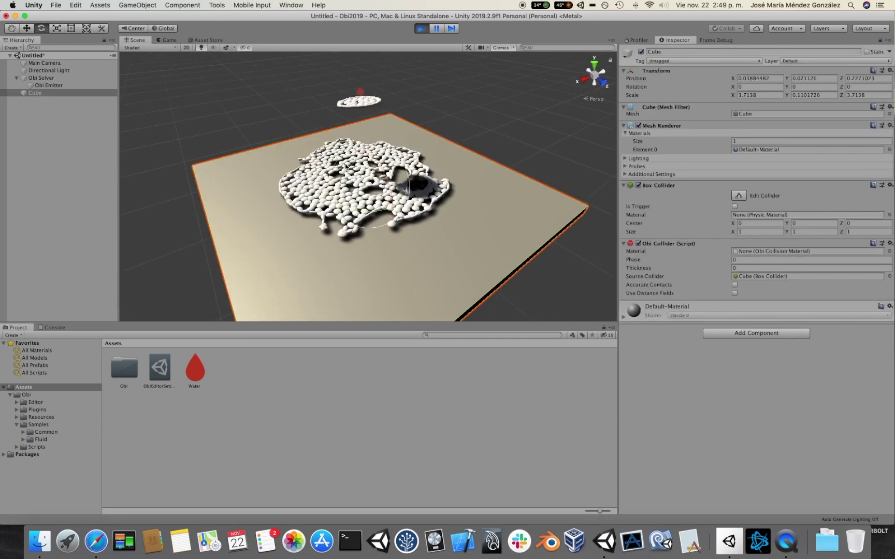
pyautogui.moveTo(345, 166); pyautogui.dragTo(368, 131)
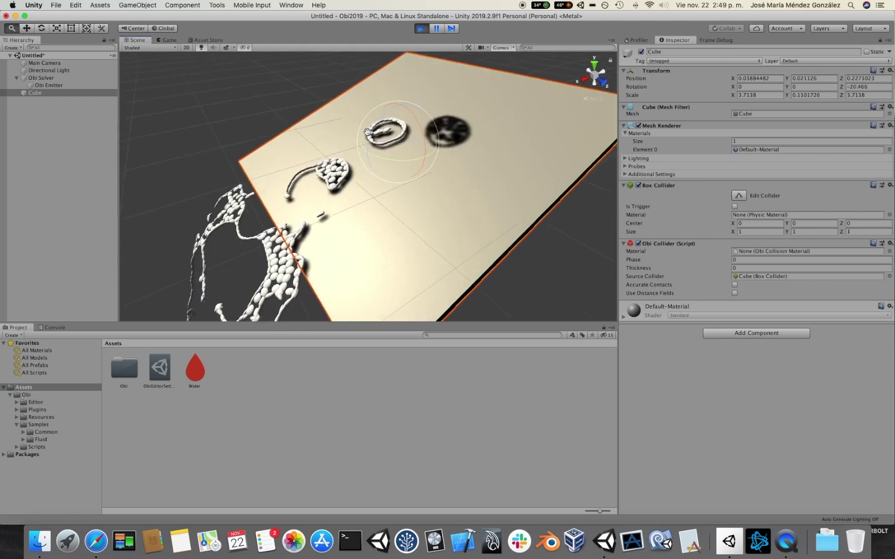
pyautogui.scroll(-5, 368, 131)
pyautogui.keyDown('alt'); pyautogui.moveTo(290, 207); pyautogui.dragTo(223, 197); pyautogui.keyUp('alt')
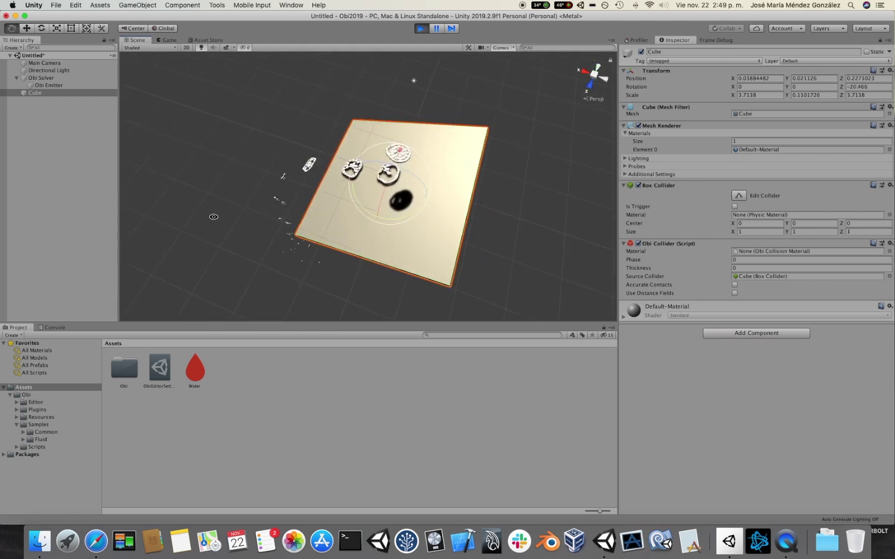
pyautogui.press('super+p')
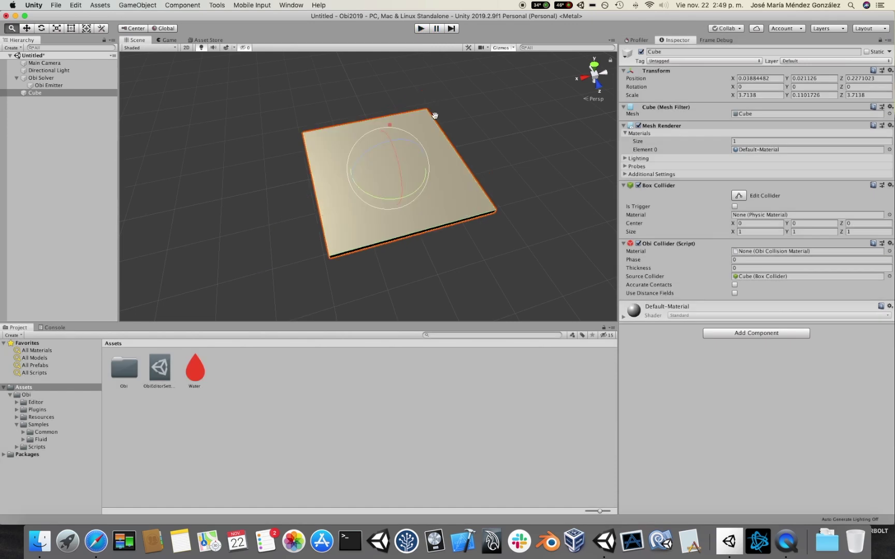
# Set the Obi Emitter's disk shape radius to 0.25.
pyautogui.keyDown('alt'); pyautogui.moveTo(435, 115); pyautogui.dragTo(440, 134); pyautogui.keyUp('alt')
pyautogui.click(49, 85)
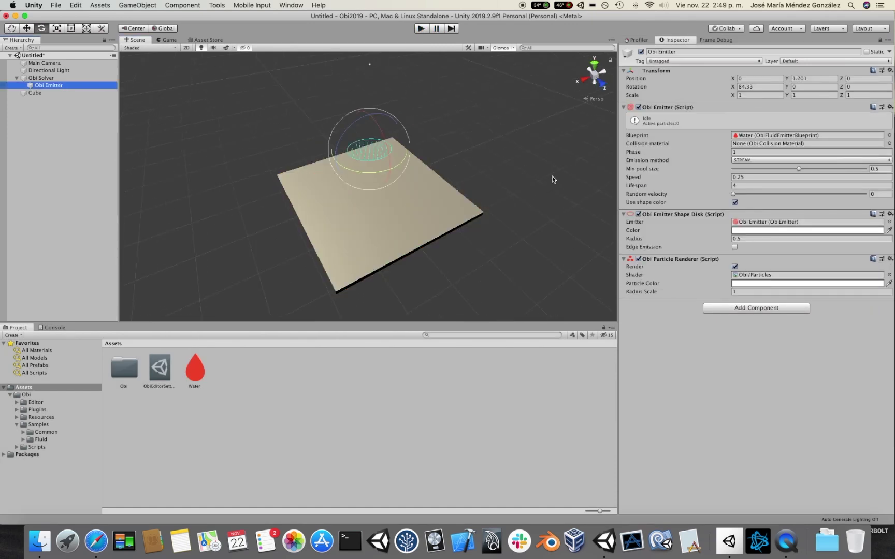
pyautogui.keyDown('alt'); pyautogui.moveTo(446, 162); pyautogui.dragTo(461, 130); pyautogui.keyUp('alt')
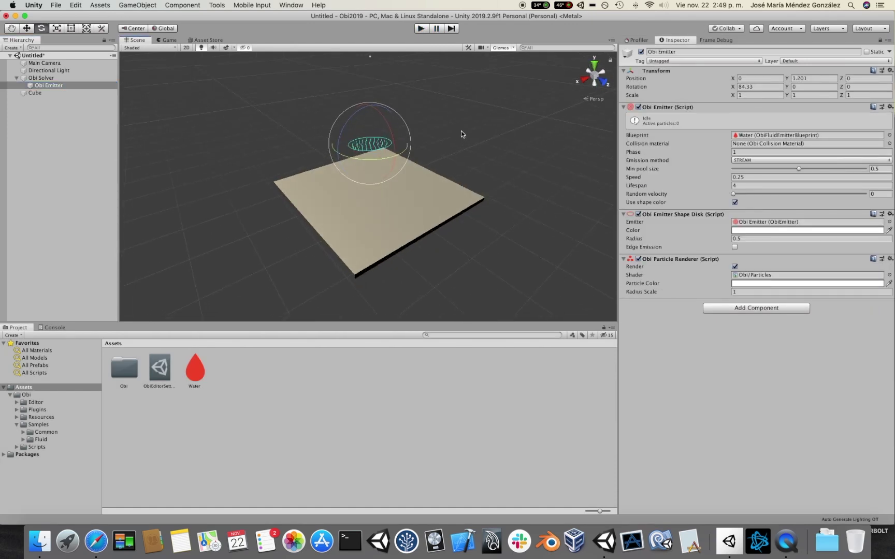
pyautogui.scroll(5, 461, 130)
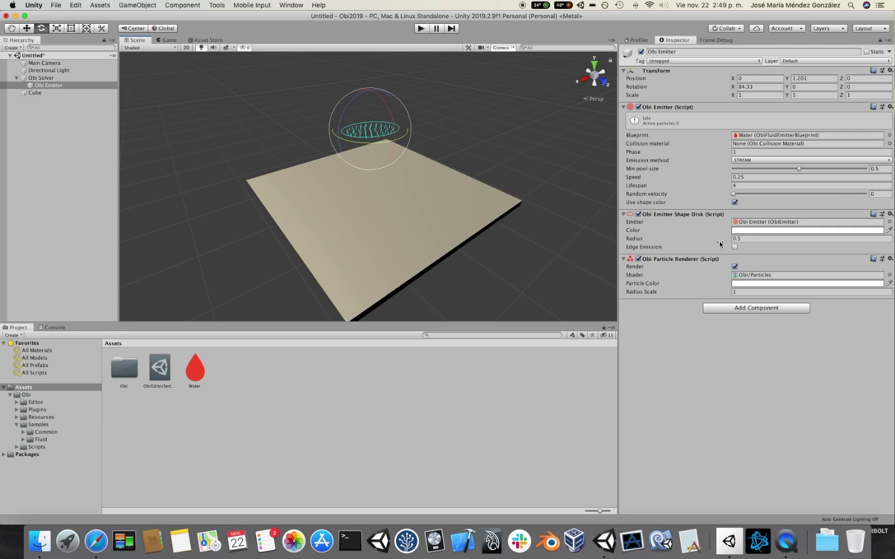
pyautogui.click(741, 239)
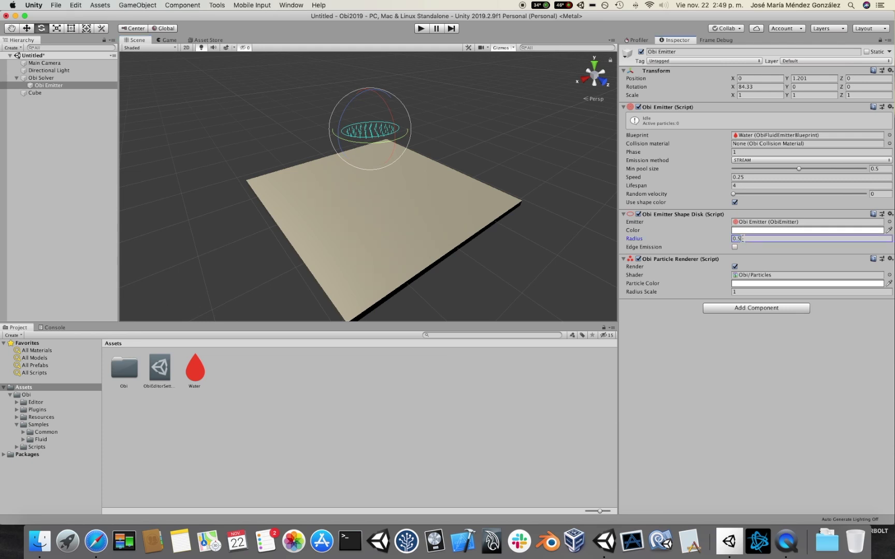
pyautogui.press('BackSpace')
pyautogui.write('25')
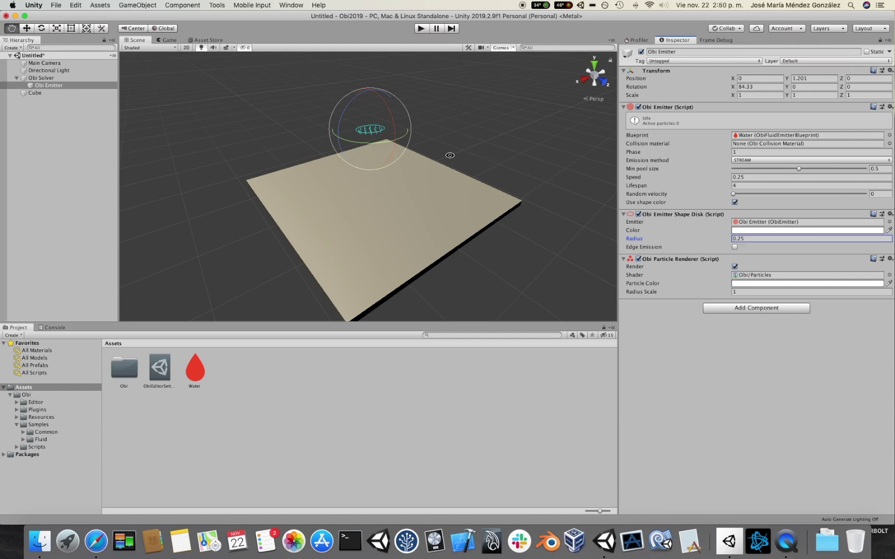
# Set the Obi Emitter's speed to 1 and its particle lifespan to 8.
pyautogui.keyDown('alt'); pyautogui.moveTo(451, 157); pyautogui.dragTo(457, 181); pyautogui.keyUp('alt')
pyautogui.scroll(3, 476, 138)
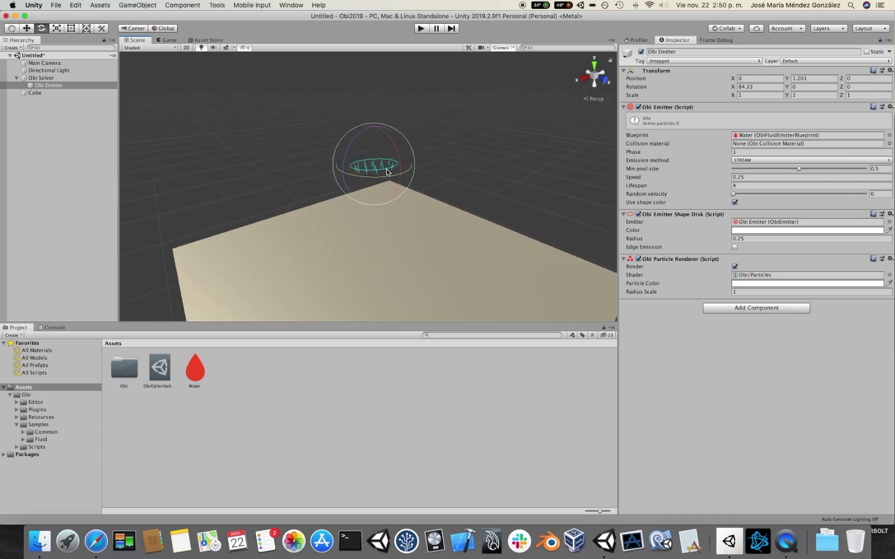
pyautogui.click(746, 177)
pyautogui.write('1')
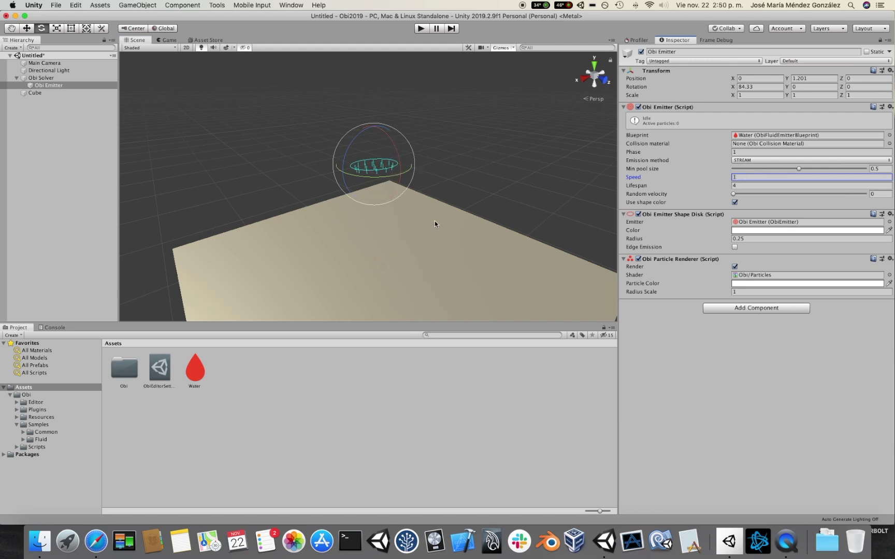
pyautogui.click(739, 186)
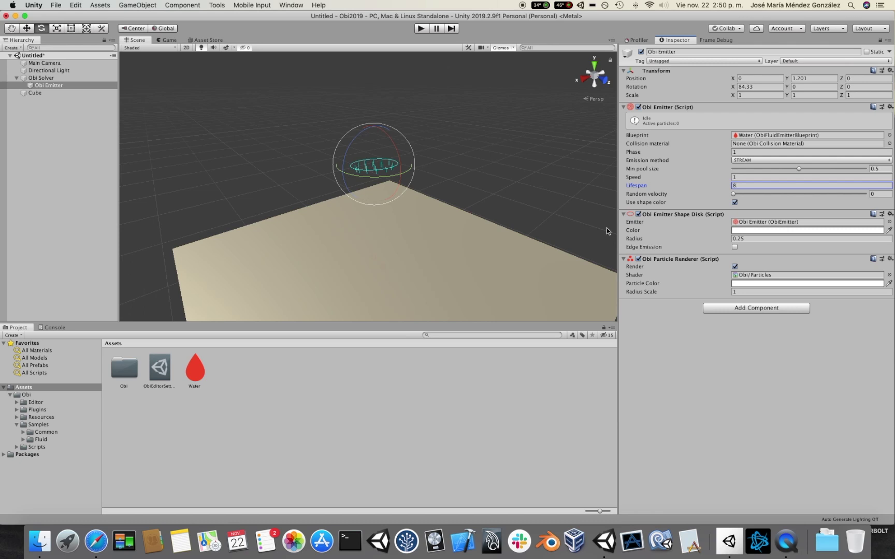
# Play the scene, watch the faster, narrower stream hit the slab in the Scene view, and stop the simulation.
pyautogui.moveTo(443, 168); pyautogui.dragTo(494, 154, button='right')
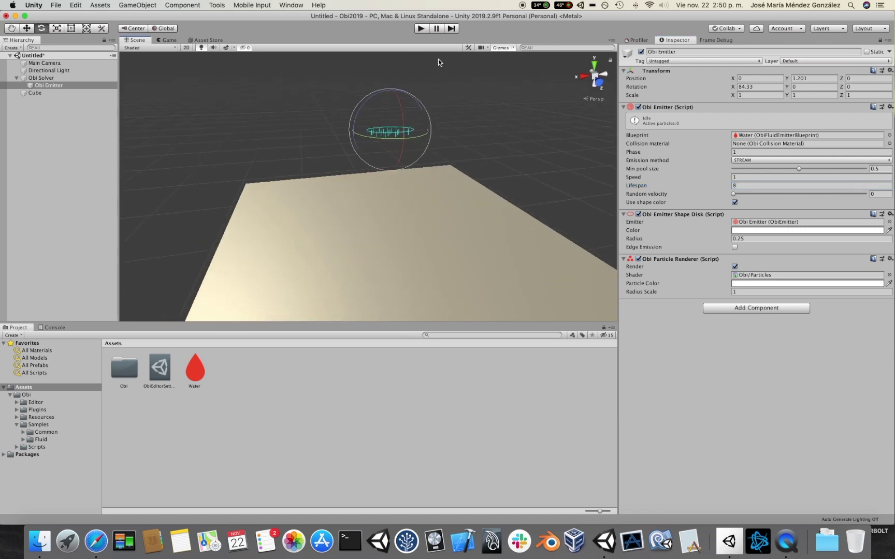
pyautogui.click(419, 29)
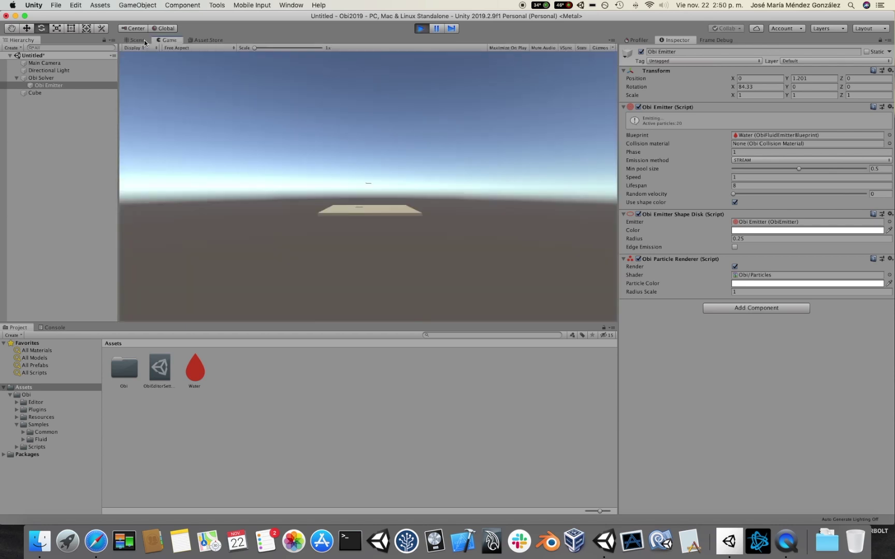
pyautogui.click(144, 40)
pyautogui.moveTo(466, 233); pyautogui.dragTo(459, 132, button='right')
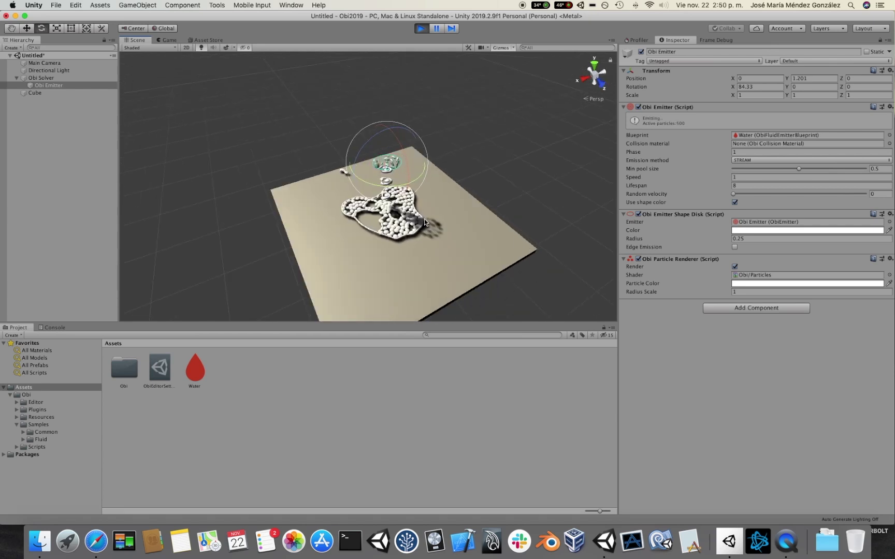
pyautogui.click(421, 29)
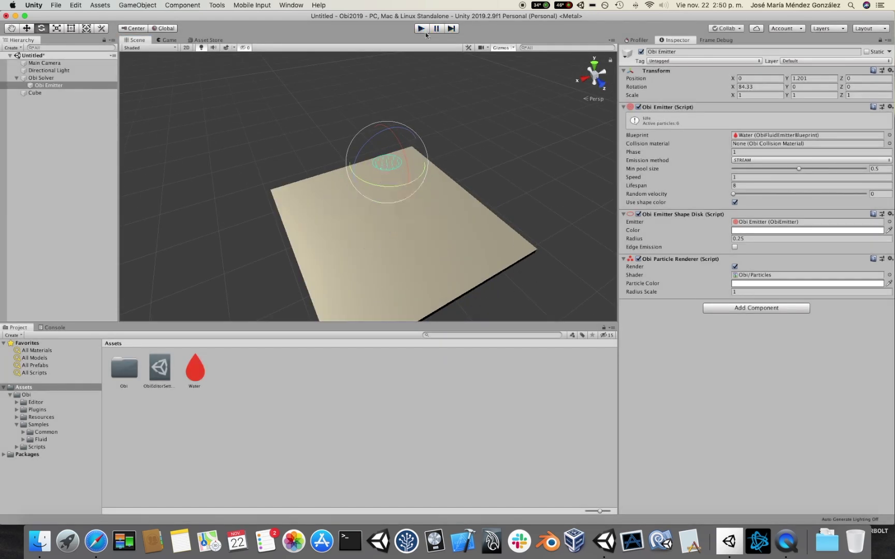
# Assign the MediumFriction collision material to the cube's Obi Collider.
pyautogui.click(458, 212)
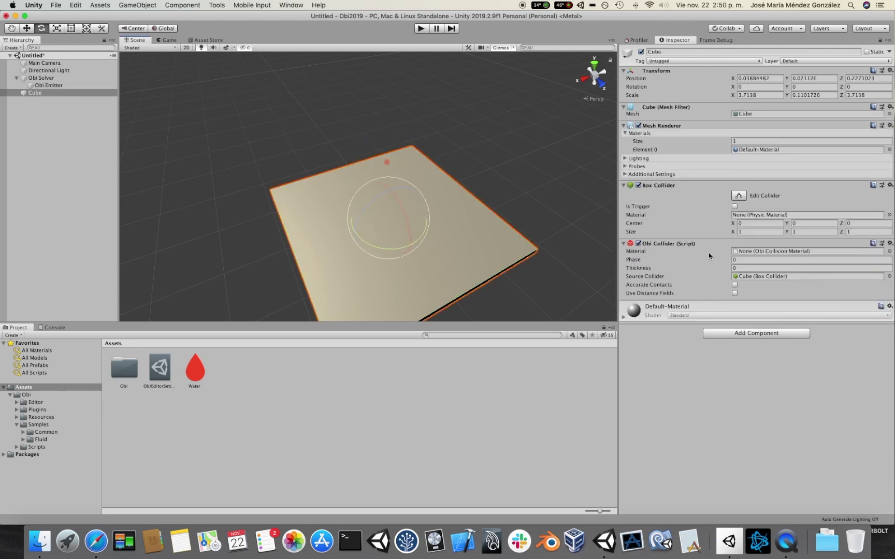
pyautogui.click(889, 251)
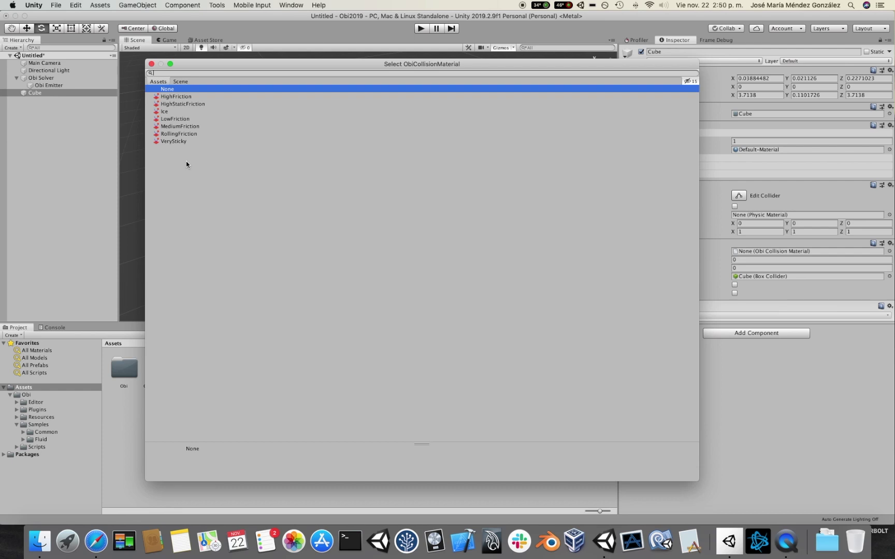
pyautogui.doubleClick(180, 127)
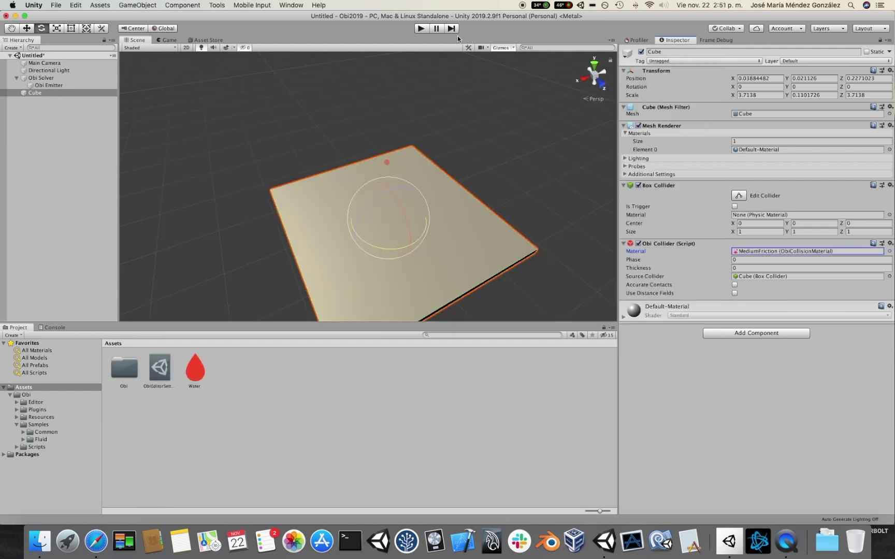
# Play the scene, inspect how the fluid spreads over the slab with friction in the Scene view, and stop the simulation.
pyautogui.click(420, 29)
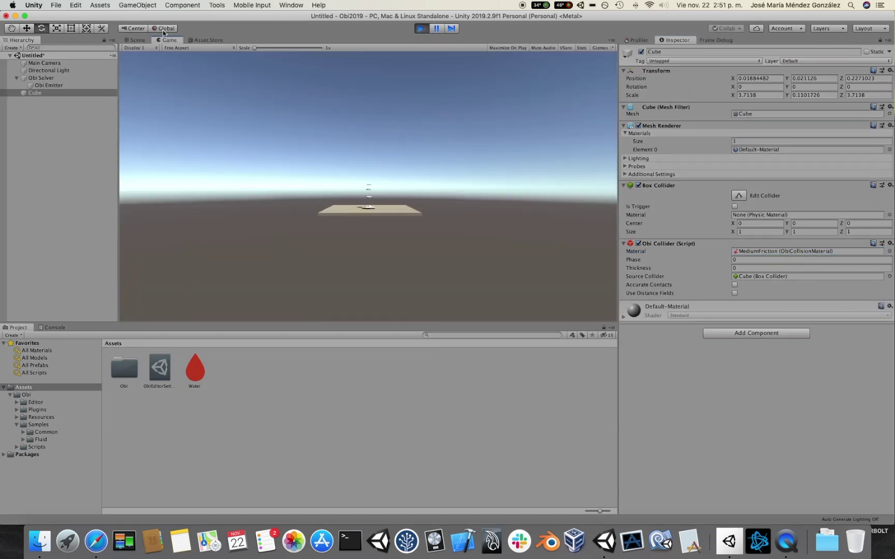
pyautogui.click(135, 40)
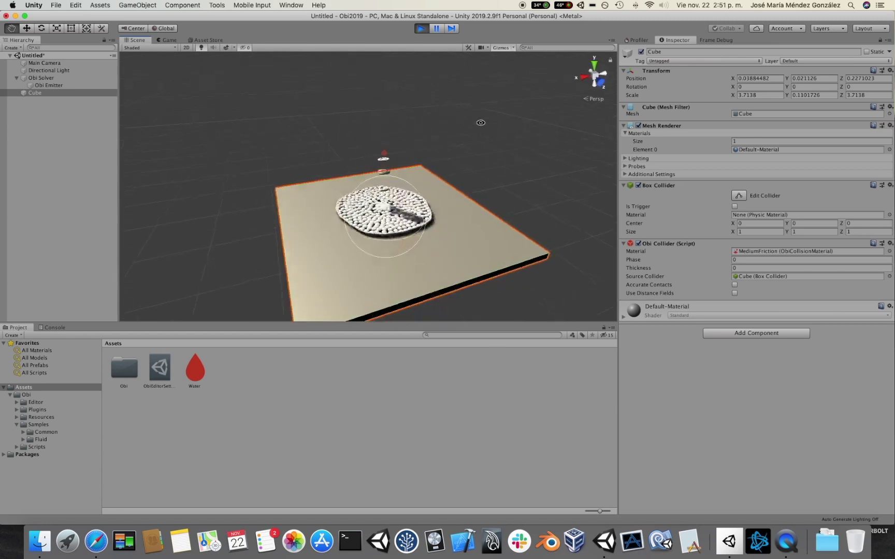
pyautogui.keyDown('alt'); pyautogui.moveTo(507, 163); pyautogui.dragTo(460, 256); pyautogui.keyUp('alt')
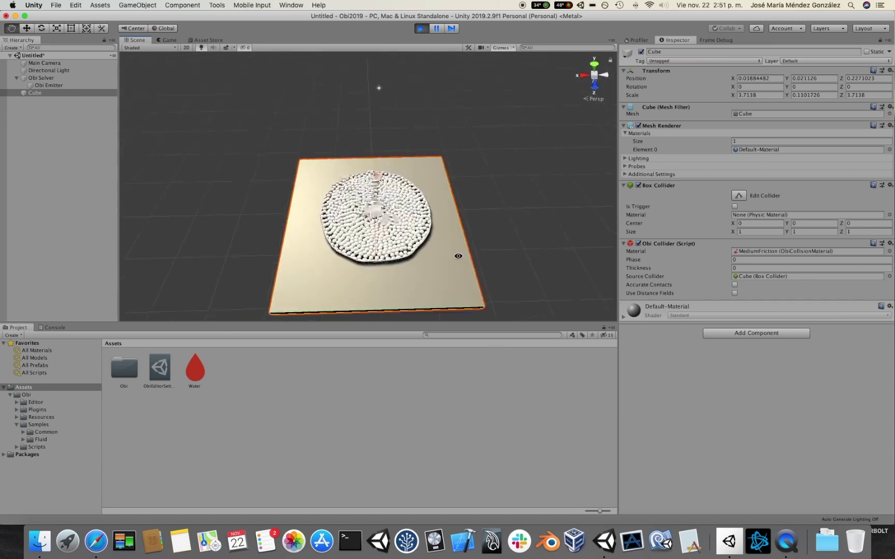
pyautogui.moveTo(401, 203); pyautogui.dragTo(443, 136)
pyautogui.press('super+p')
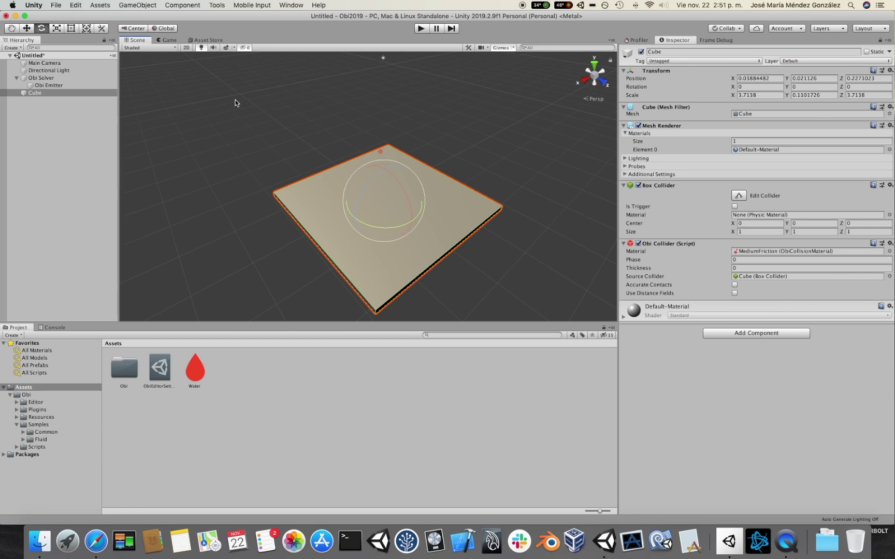
# Move the Main Camera closer to the slab, to about Y 1.85 and Z -3.96, and tilt it about 12.3° around X.
pyautogui.click(64, 63)
pyautogui.keyDown('alt'); pyautogui.moveTo(451, 206); pyautogui.dragTo(472, 208); pyautogui.keyUp('alt')
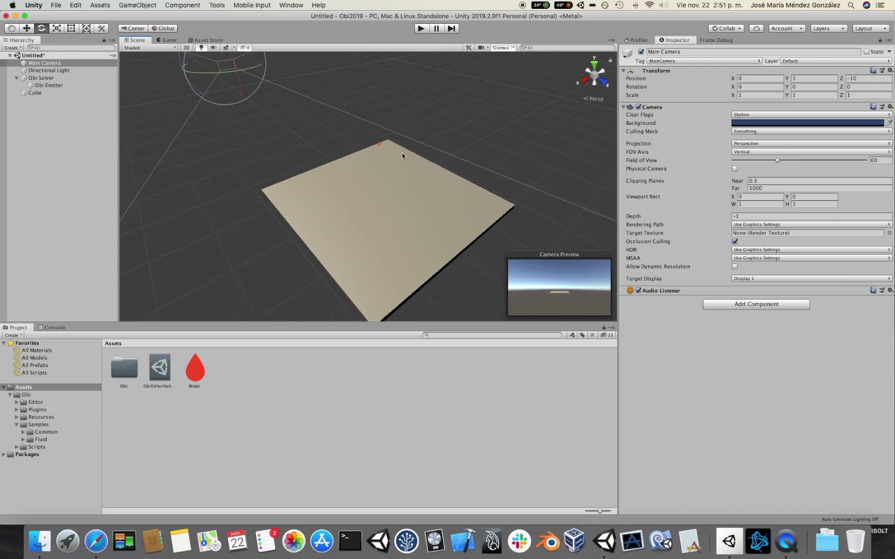
pyautogui.click(26, 28)
pyautogui.keyDown('alt'); pyautogui.moveTo(311, 120); pyautogui.dragTo(368, 139); pyautogui.keyUp('alt')
pyautogui.click(41, 28)
# Add an Obi Fluid Renderer component to the Main Camera and include the Obi Emitter in its particle renderers.
pyautogui.click(764, 306)
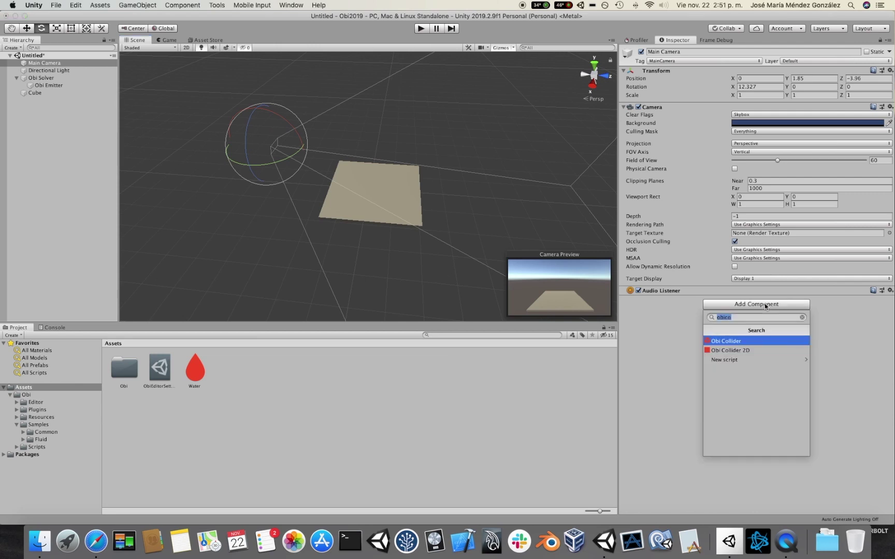
pyautogui.write('obiflui')
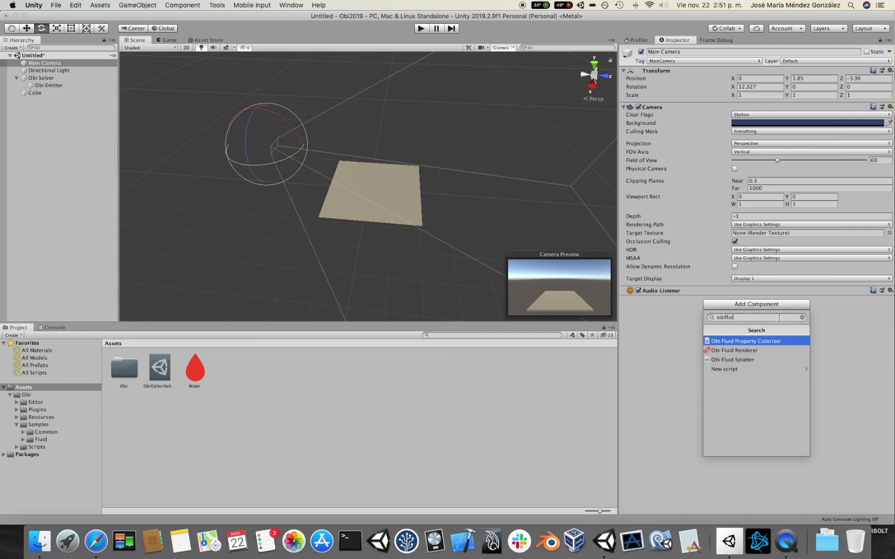
pyautogui.click(742, 351)
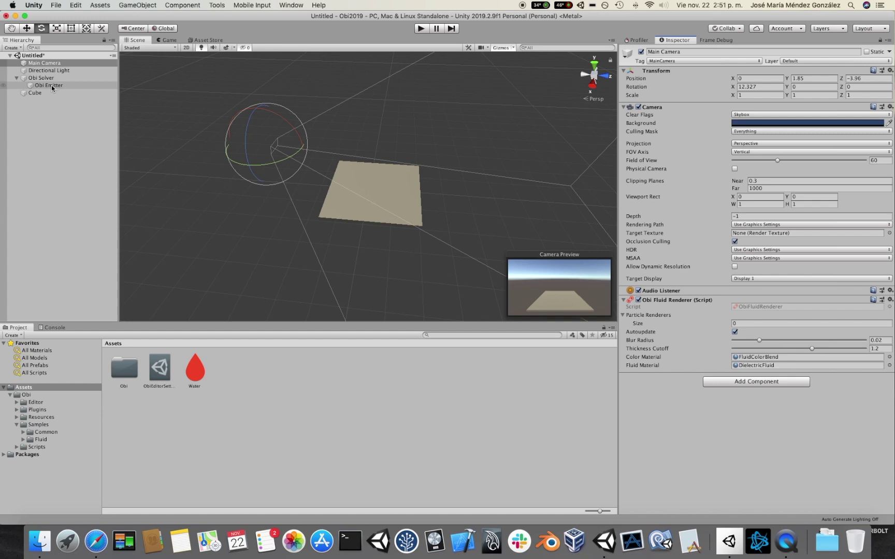
pyautogui.moveTo(52, 87); pyautogui.dragTo(735, 317)
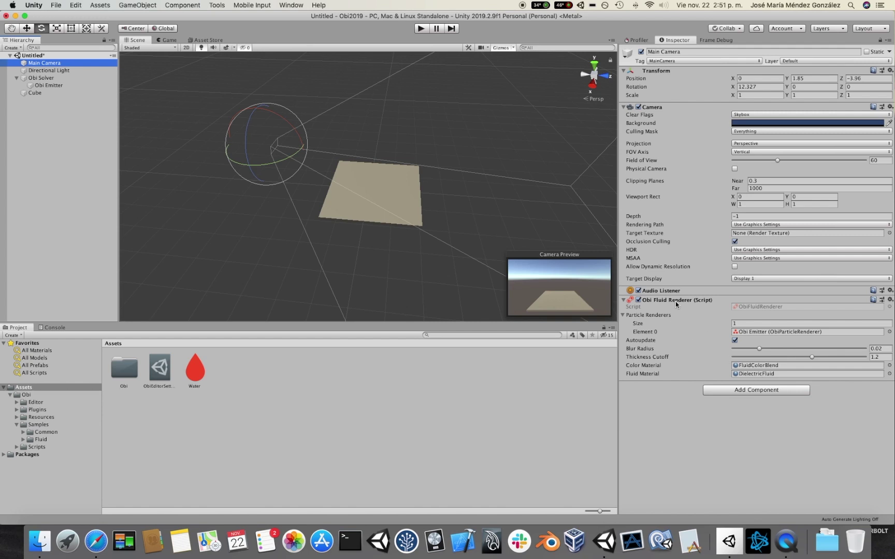
# Play the scene, switch the emitter's Obi Particle Renderer off and on to compare the fluid in the Scene view, and stop the simulation.
pyautogui.click(49, 85)
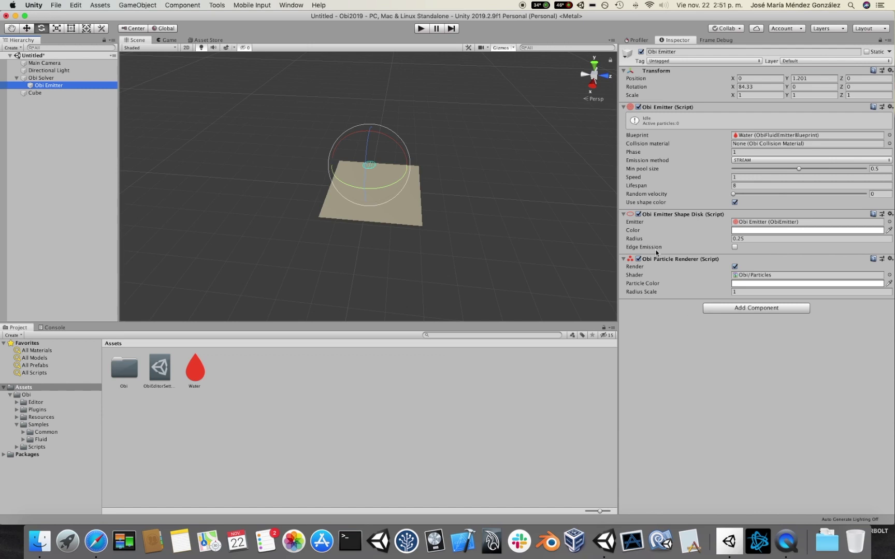
pyautogui.click(421, 29)
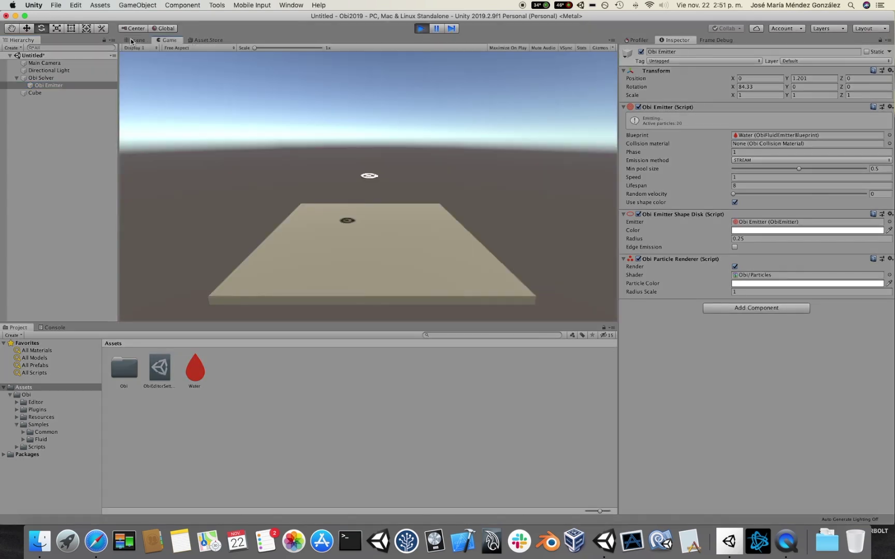
pyautogui.click(132, 40)
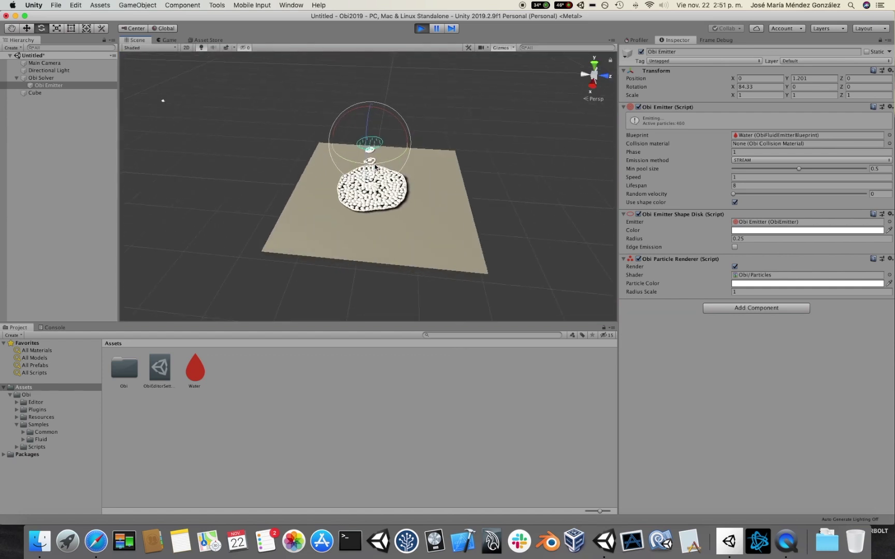
pyautogui.scroll(3, 375, 167)
pyautogui.click(639, 259)
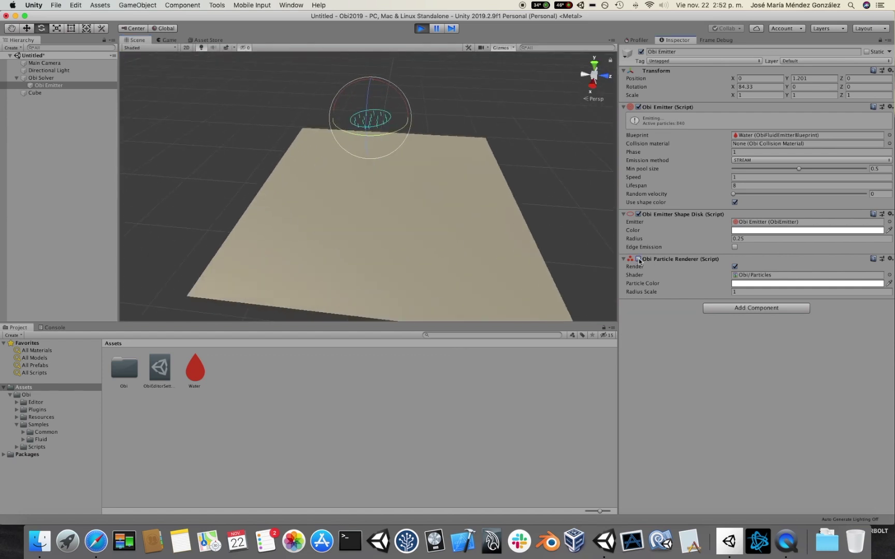
pyautogui.click(638, 258)
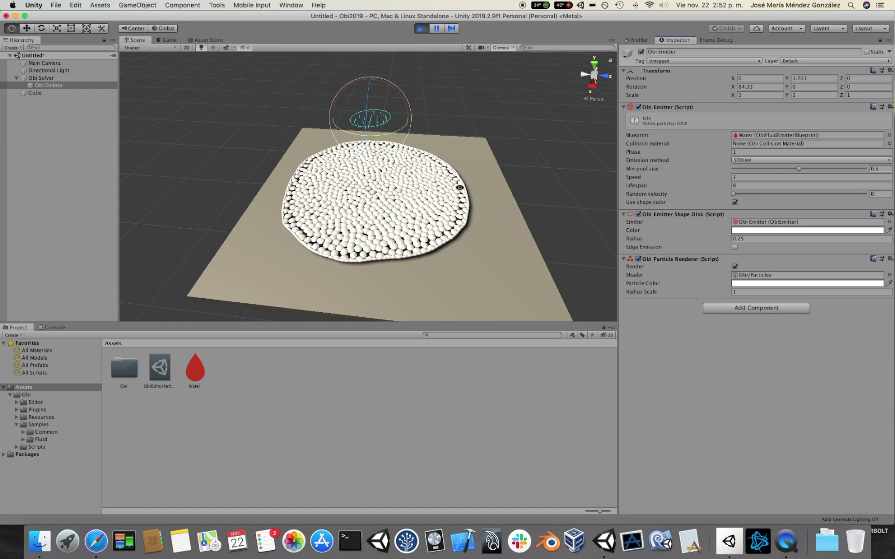
pyautogui.click(639, 261)
pyautogui.click(639, 261)
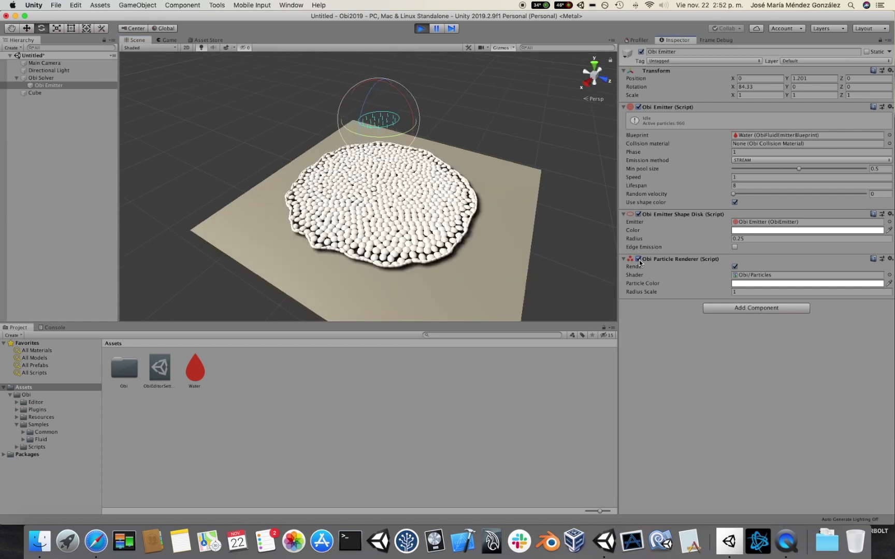
pyautogui.click(639, 261)
pyautogui.click(639, 261)
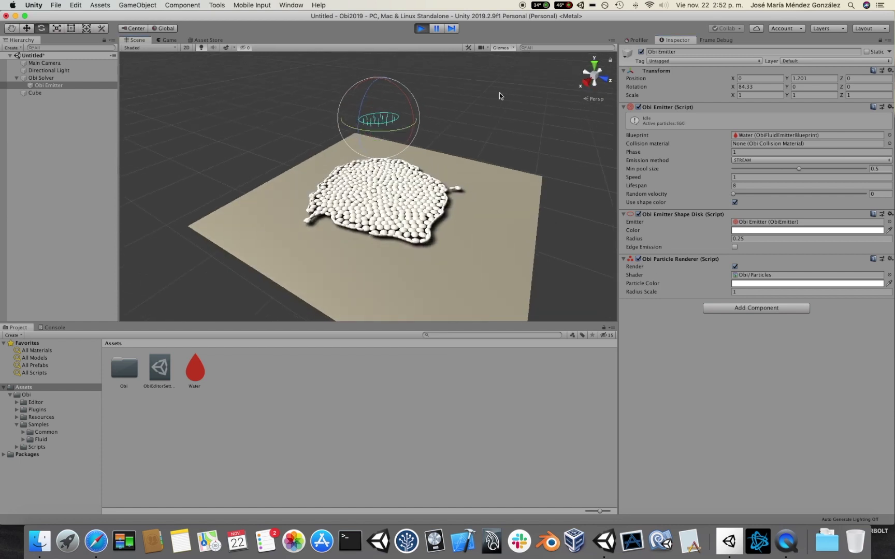
pyautogui.click(422, 28)
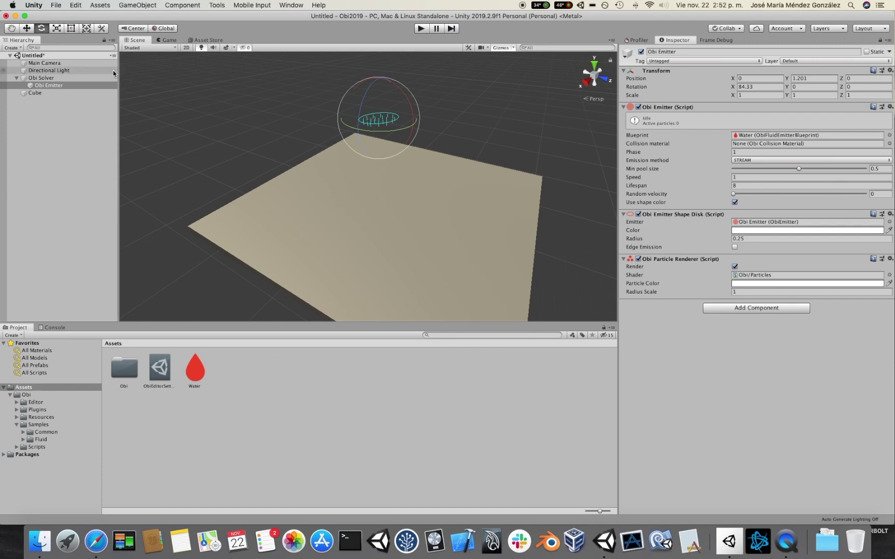
# Set the radius scale of the Obi Emitter's particle renderer to 1.7.
pyautogui.click(65, 64)
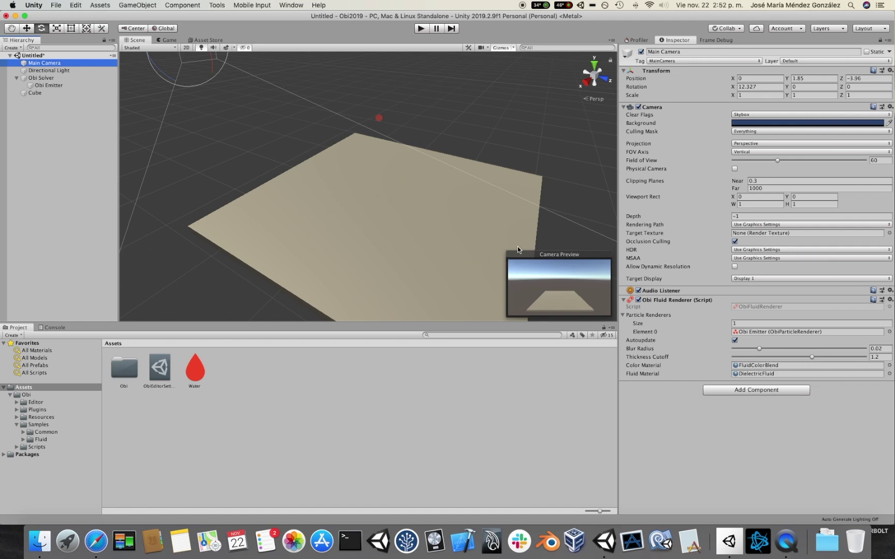
pyautogui.click(51, 85)
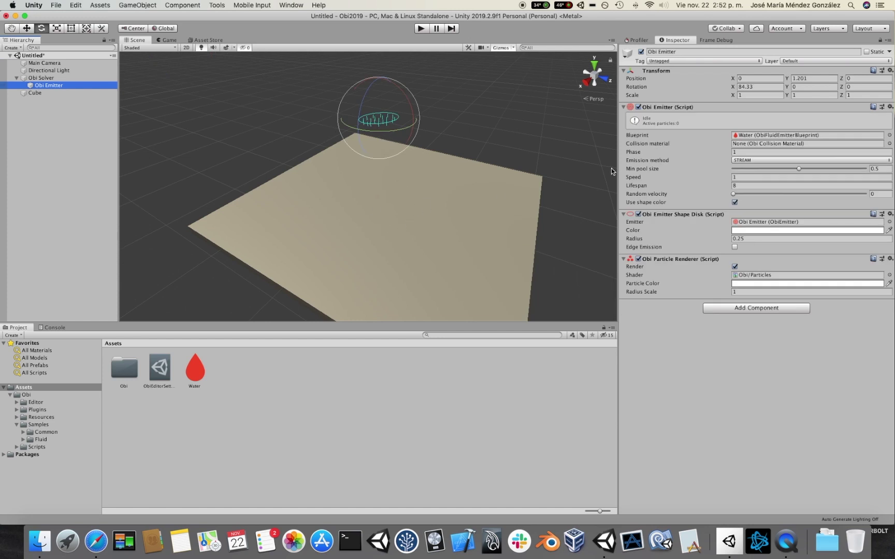
pyautogui.click(743, 291)
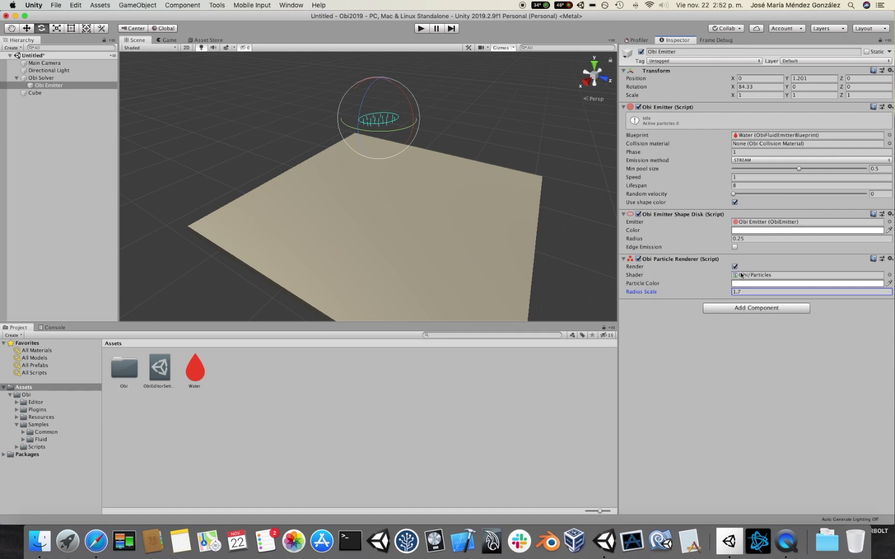
# Turn off Render in the Obi Emitter's particle renderer, select the Main Camera and play the scene.
pyautogui.click(734, 267)
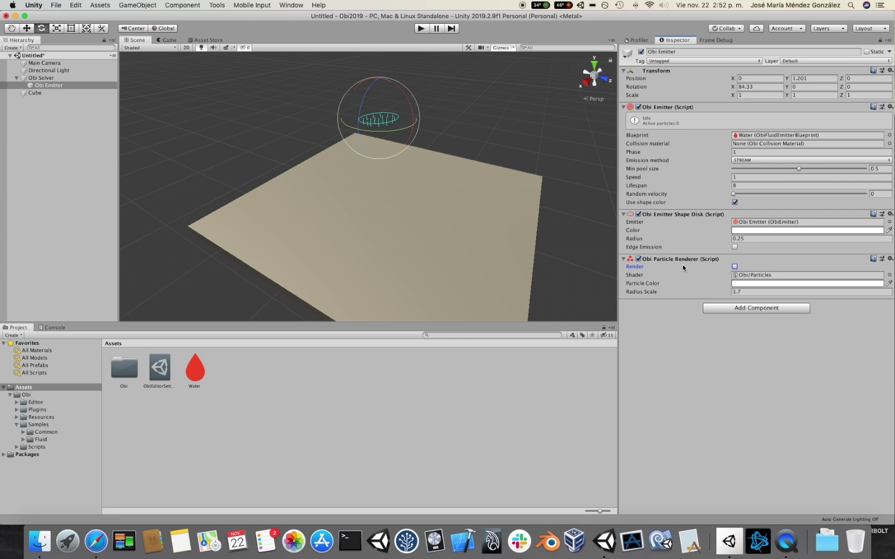
pyautogui.click(42, 62)
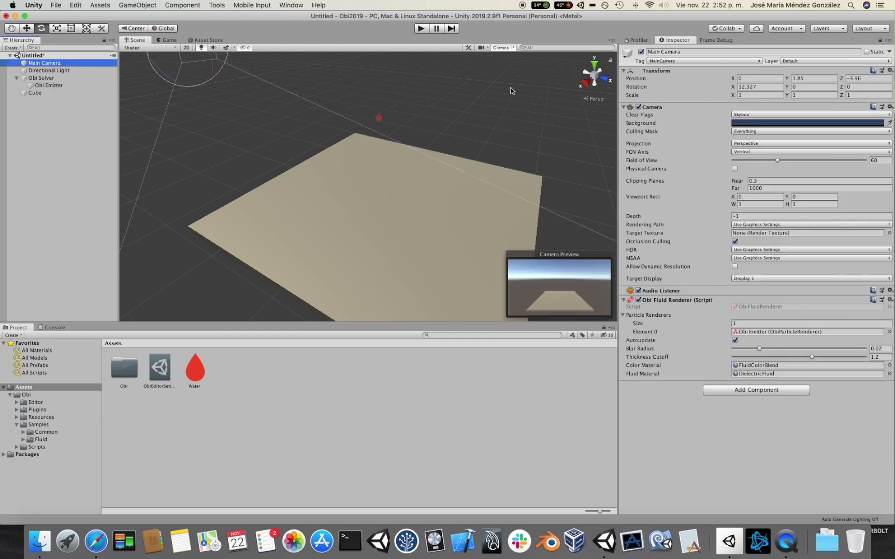
pyautogui.click(422, 29)
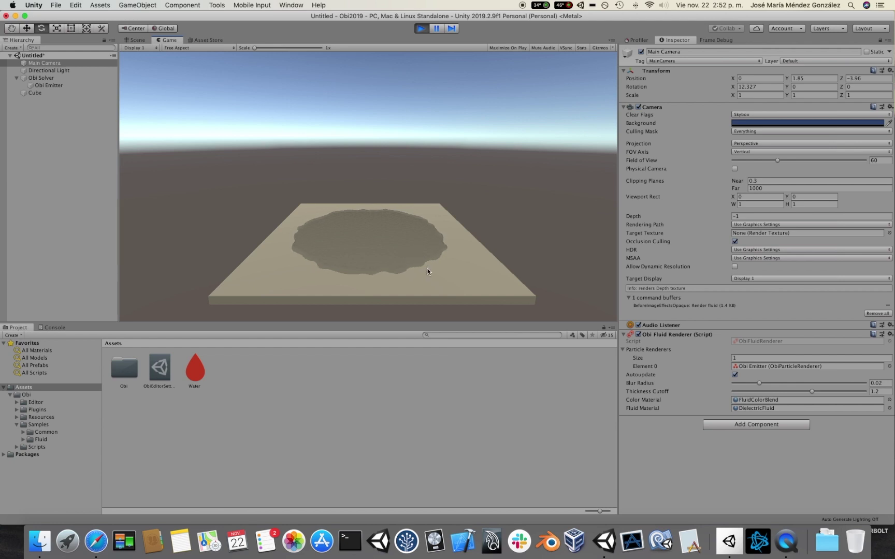
# Set the particle color of the Obi Emitter's particle renderer to a pale cyan, about D7F1F6, while the simulation plays.
pyautogui.click(49, 84)
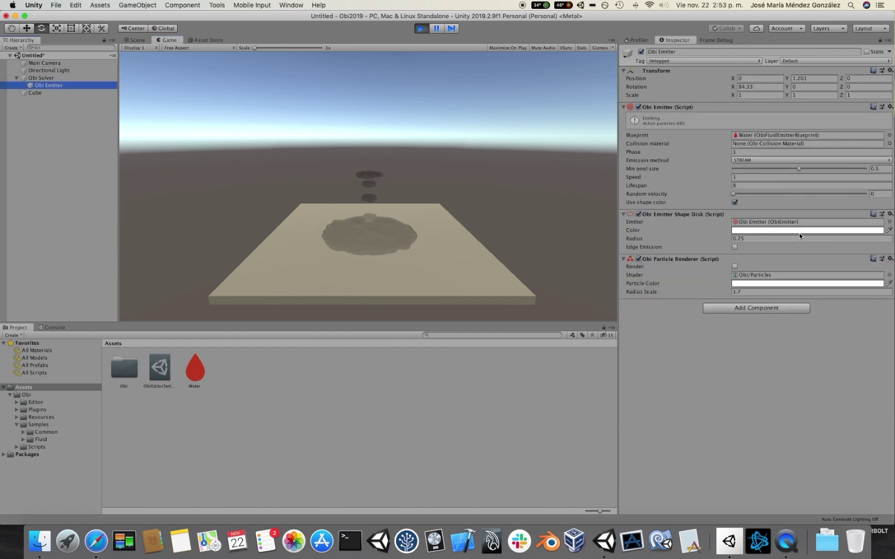
pyautogui.click(758, 284)
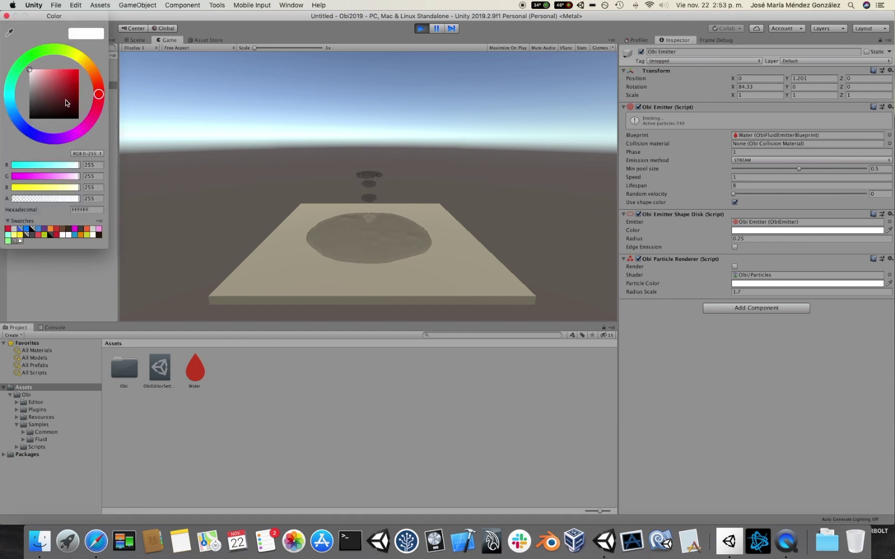
pyautogui.click(10, 100)
pyautogui.moveTo(47, 89); pyautogui.dragTo(37, 71)
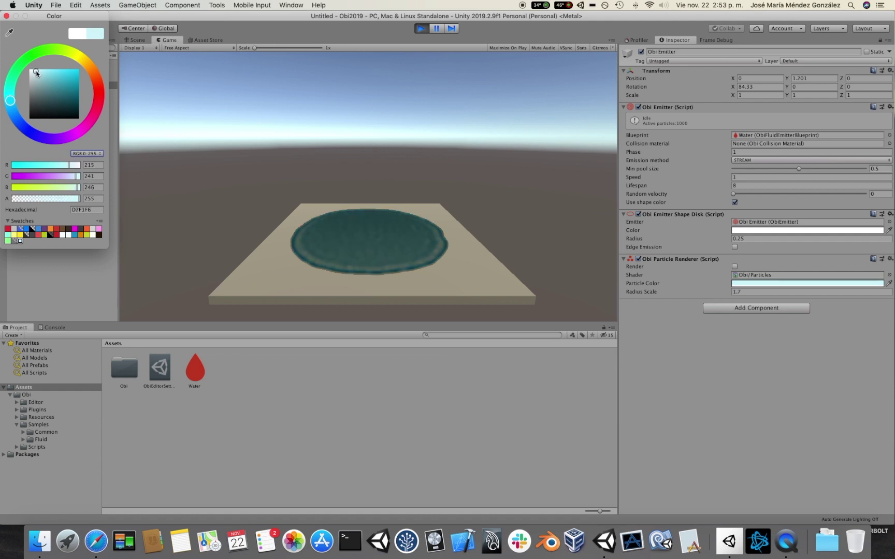
pyautogui.click(7, 16)
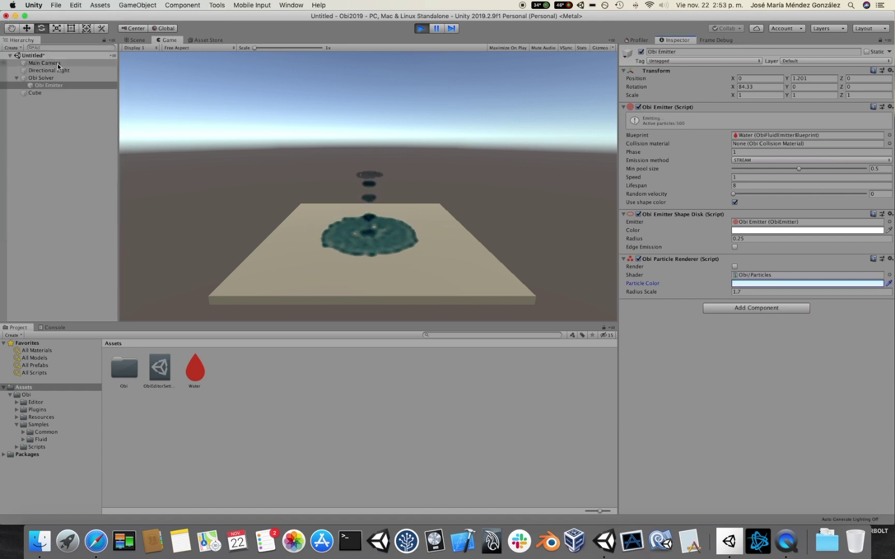
# Select the Directional Light, dock the Scene view beneath the Game view alongside Project and Console, and activate the Move tool.
pyautogui.click(48, 71)
pyautogui.moveTo(137, 40); pyautogui.dragTo(246, 228)
pyautogui.click(28, 29)
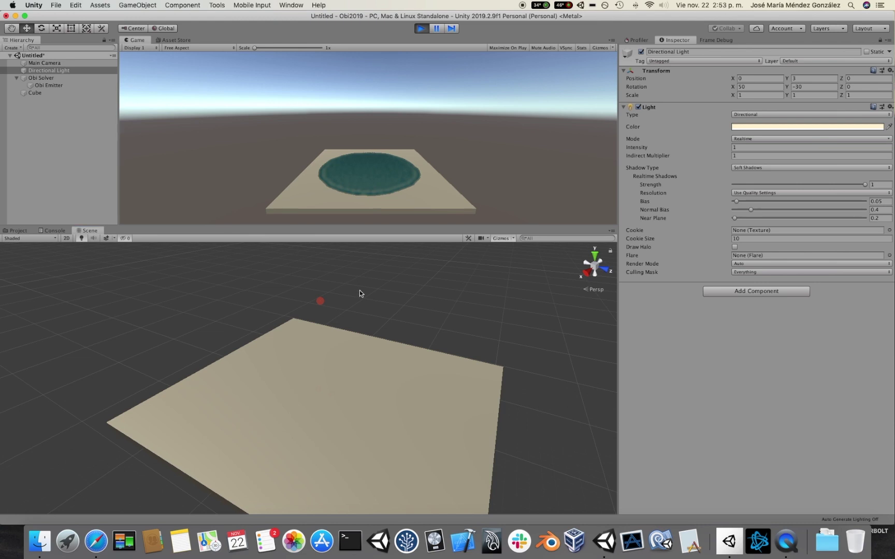
pyautogui.scroll(-5, 359, 290)
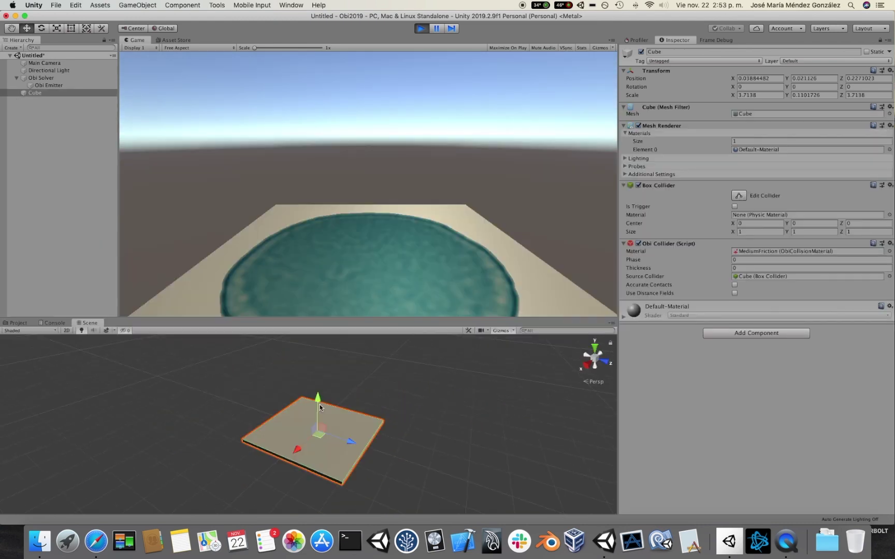